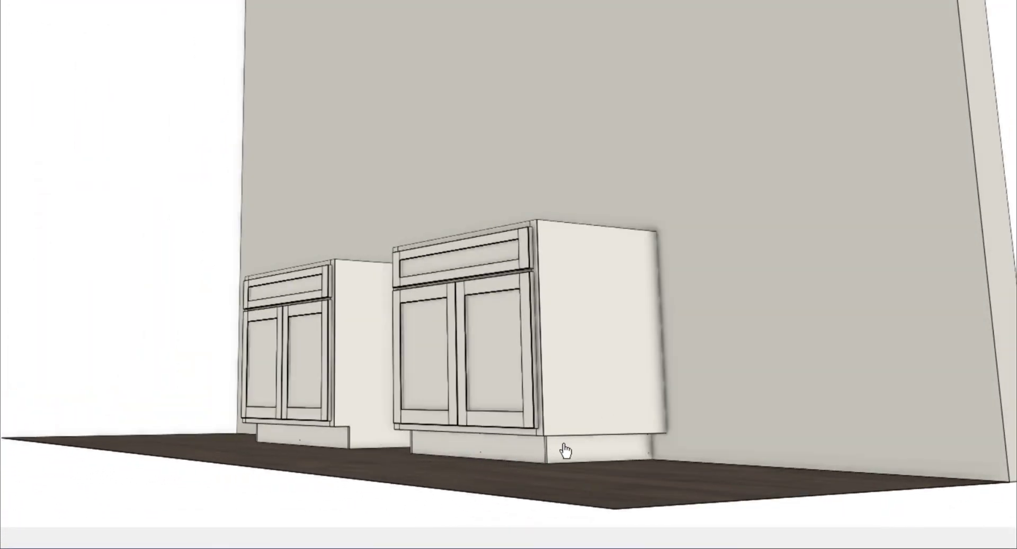
Orbit the room to face both cabinets and select the left base cabinet #1 on Wall #1.
left_click_drag(482, 427, 861, 435)
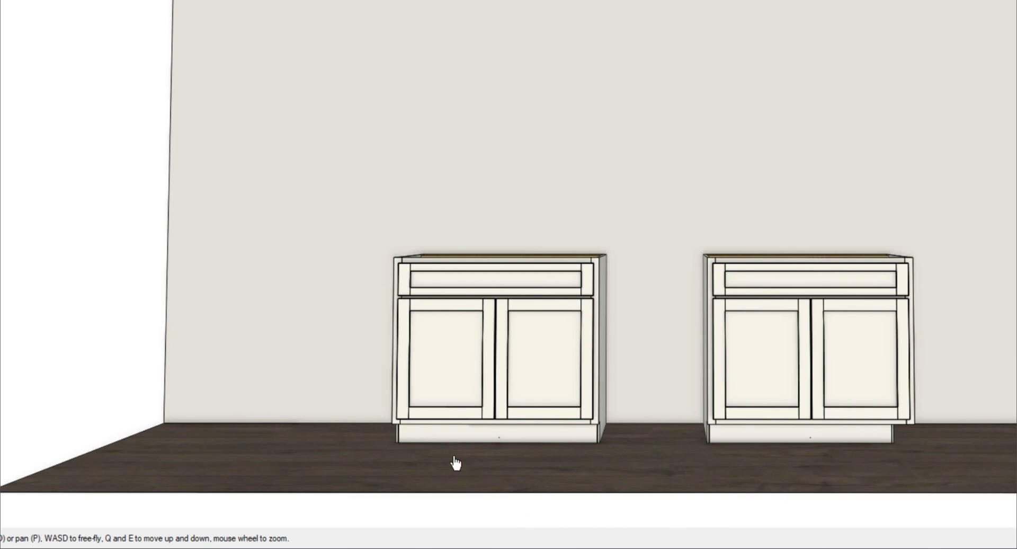
left_click(402, 286)
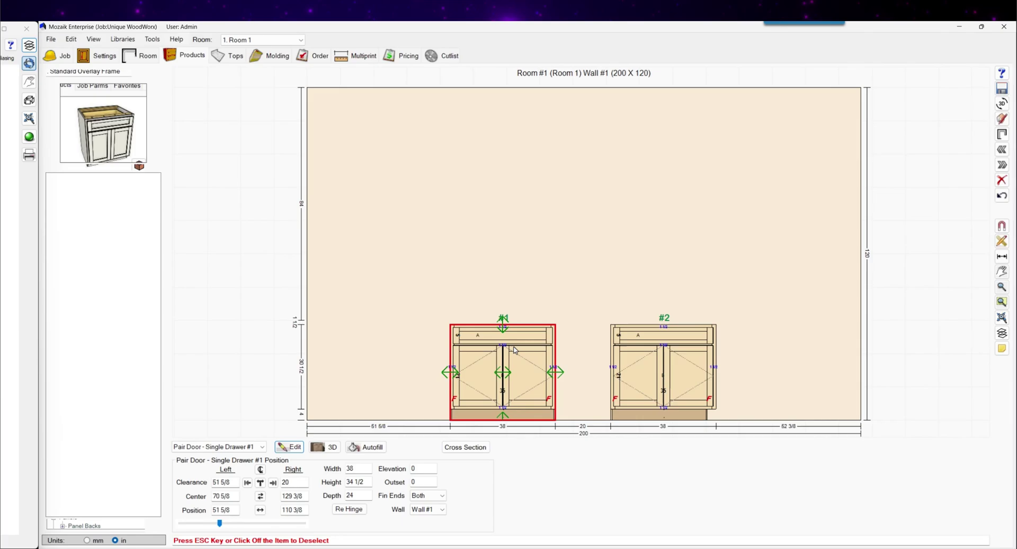
Give the cabinet's right end a Bottom Edge Adjustment formula of -(ToeH), evaluating to -4.
left_click(286, 447)
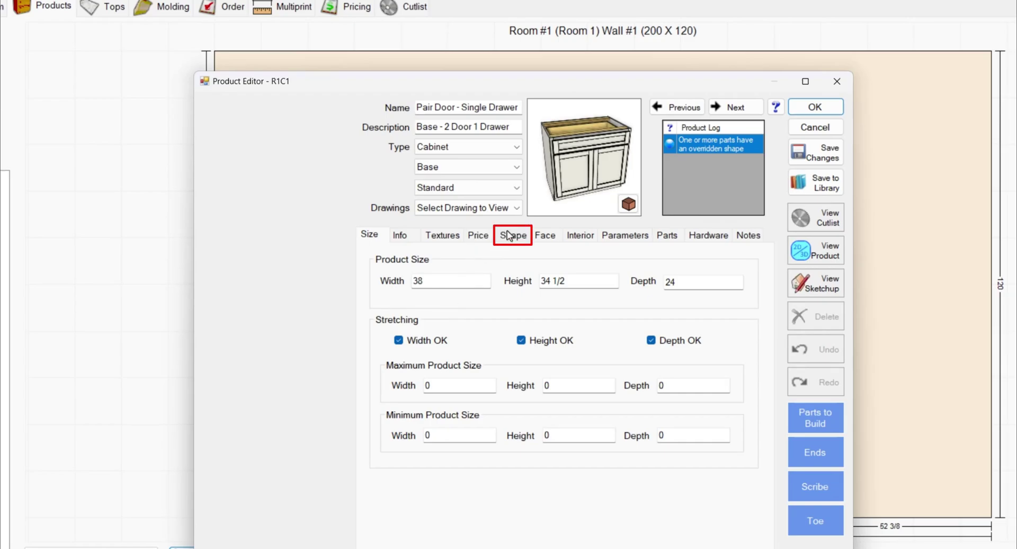
left_click(512, 235)
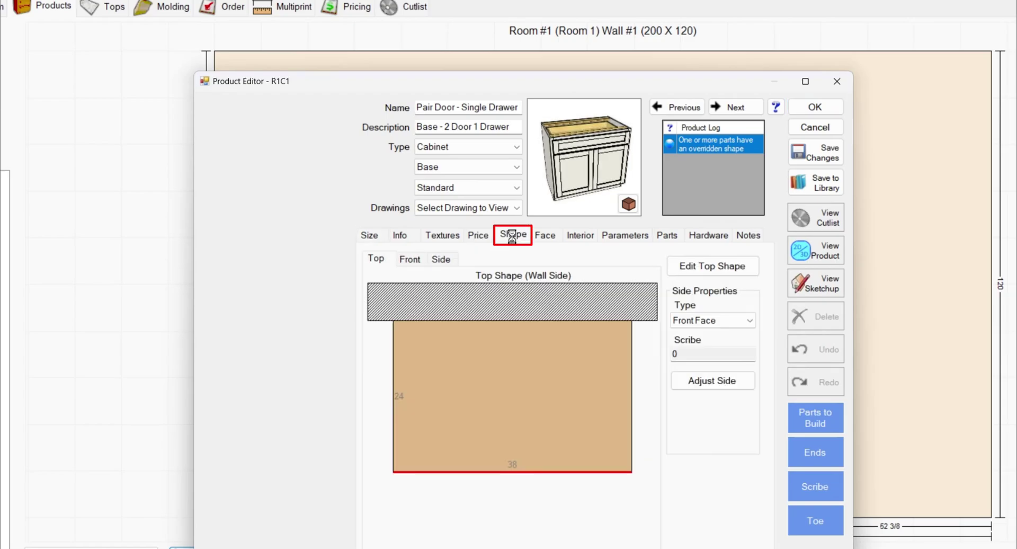
left_click(629, 400)
left_click(700, 383)
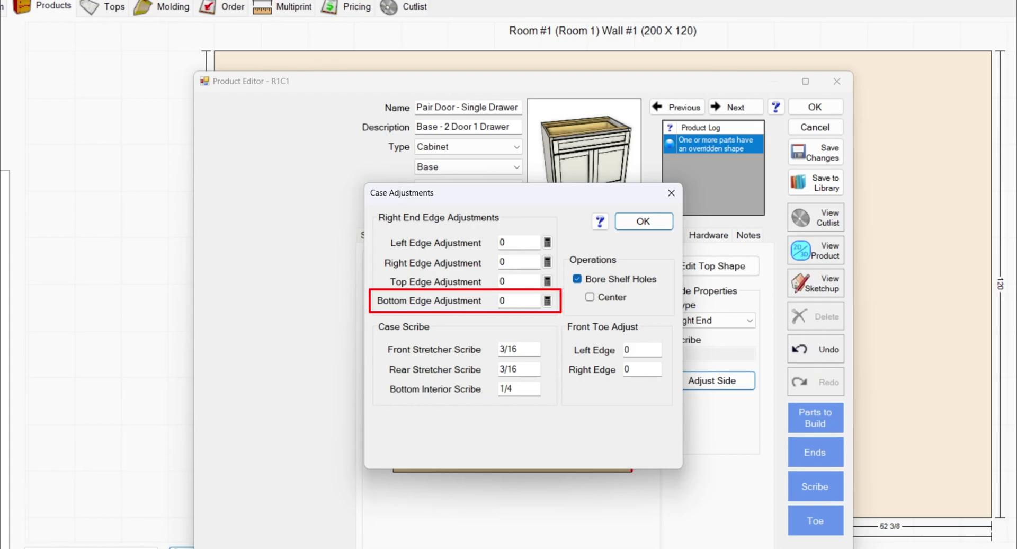
left_click(547, 301)
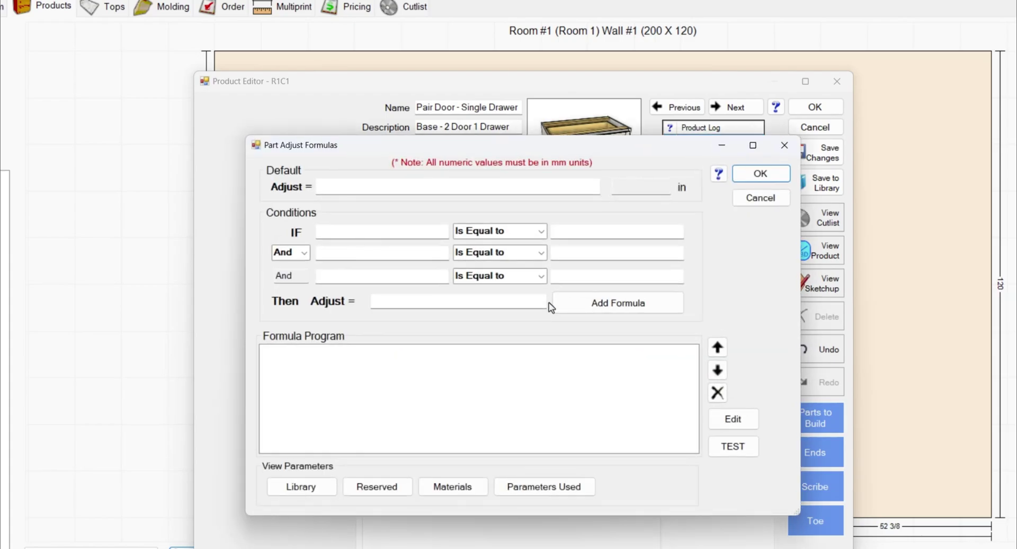
left_click(392, 186)
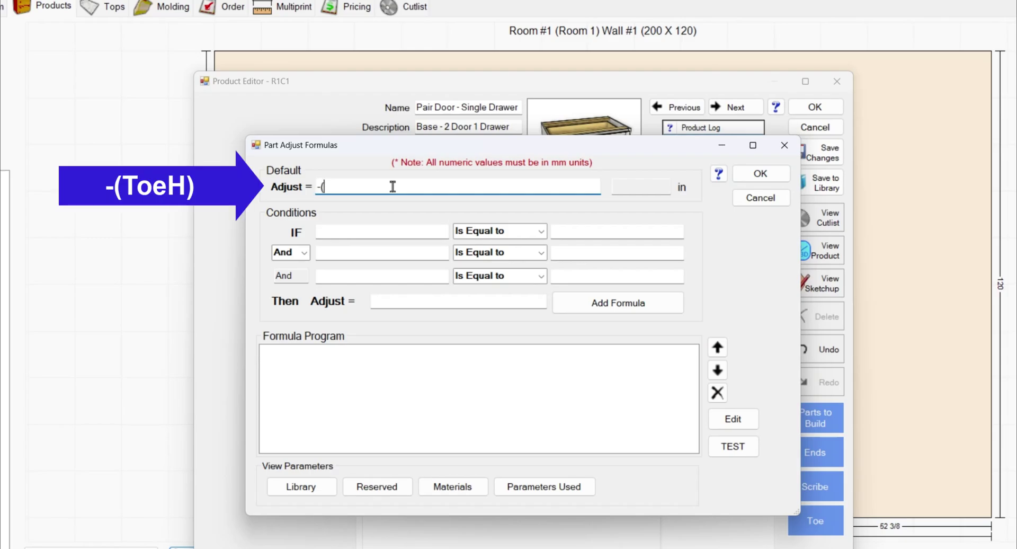
type("-(ToeH")
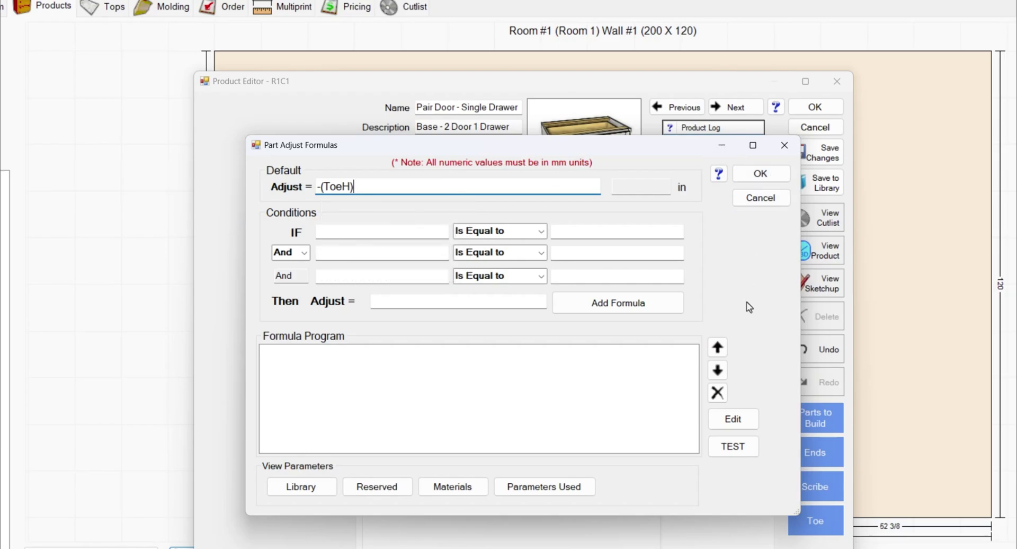
left_click(730, 445)
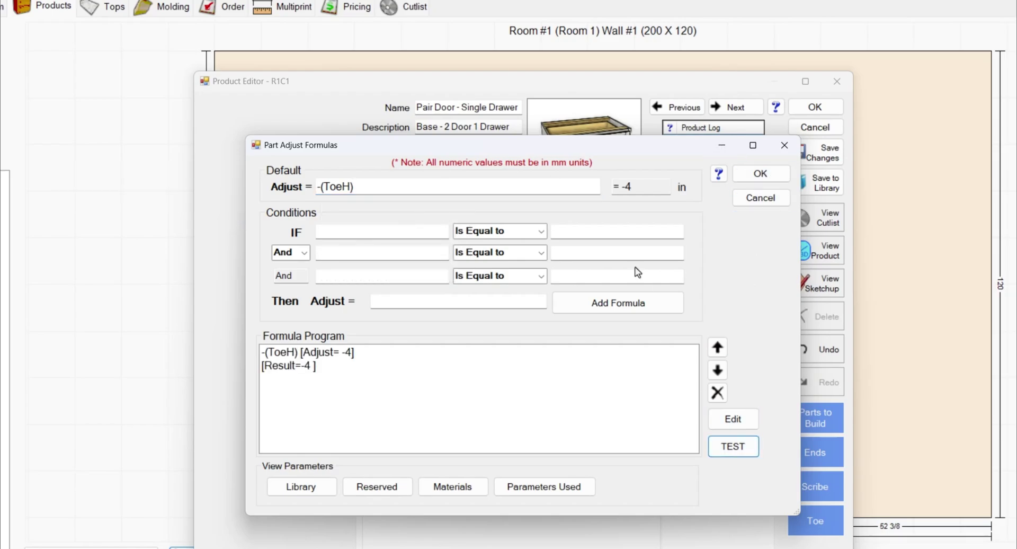
left_click(748, 177)
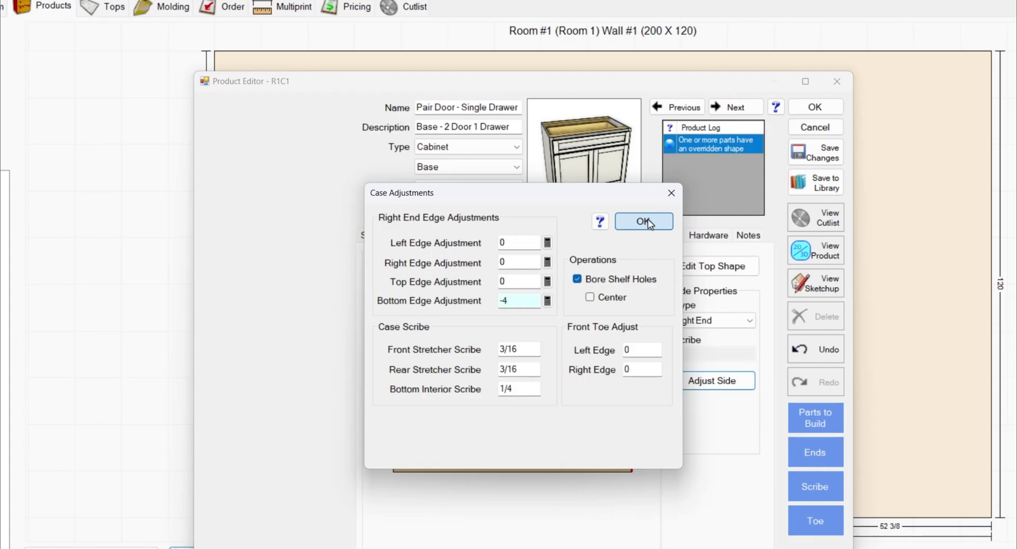
Enable Notch Front Toe on the right end and check the result in the 3D preview.
left_click(642, 221)
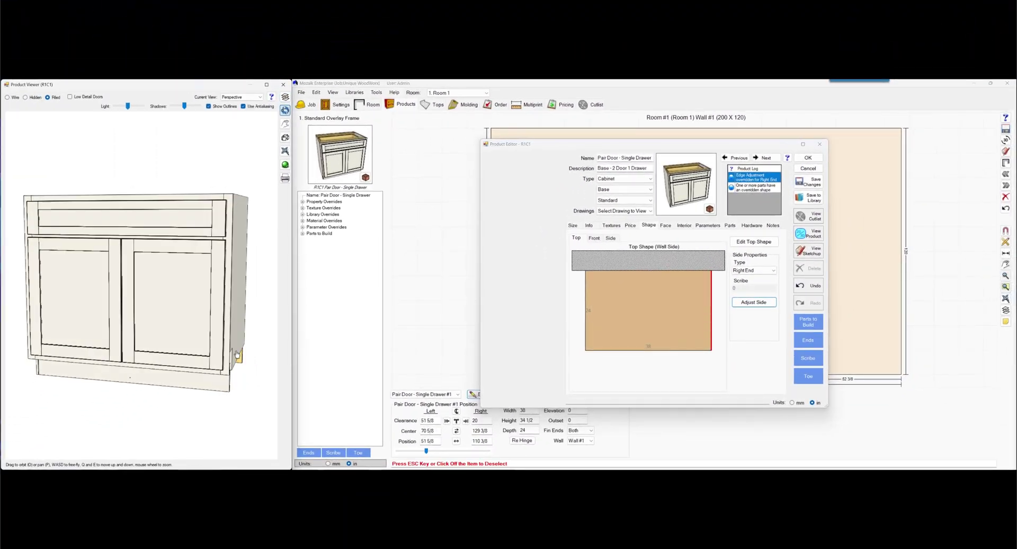
left_click_drag(237, 354, 216, 350)
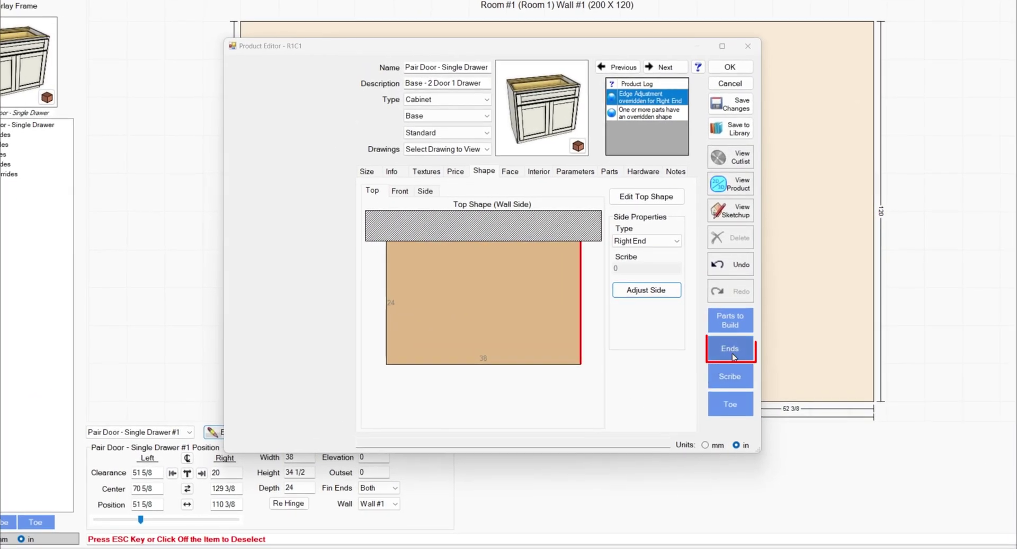
left_click(732, 354)
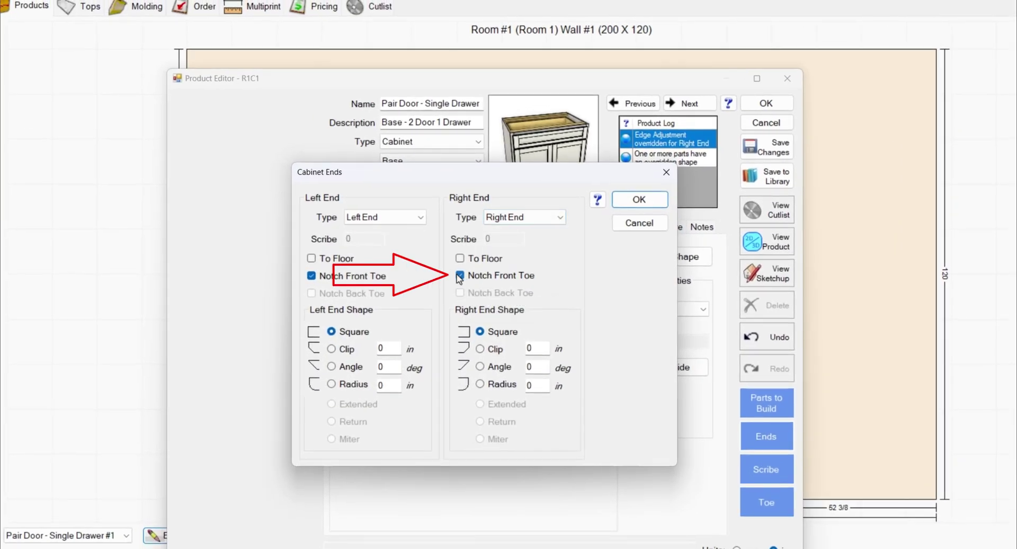
left_click(460, 275)
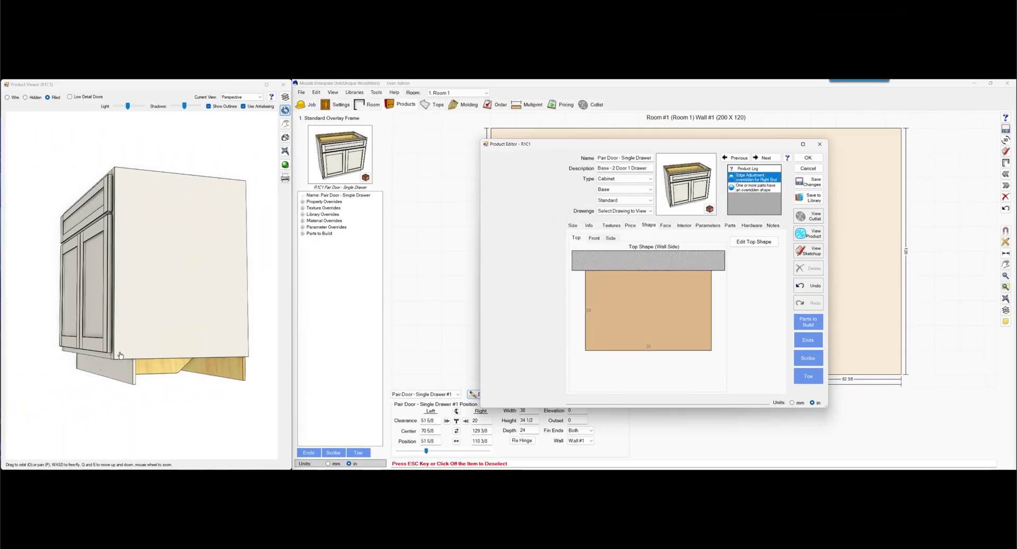
left_click_drag(154, 361, 185, 358)
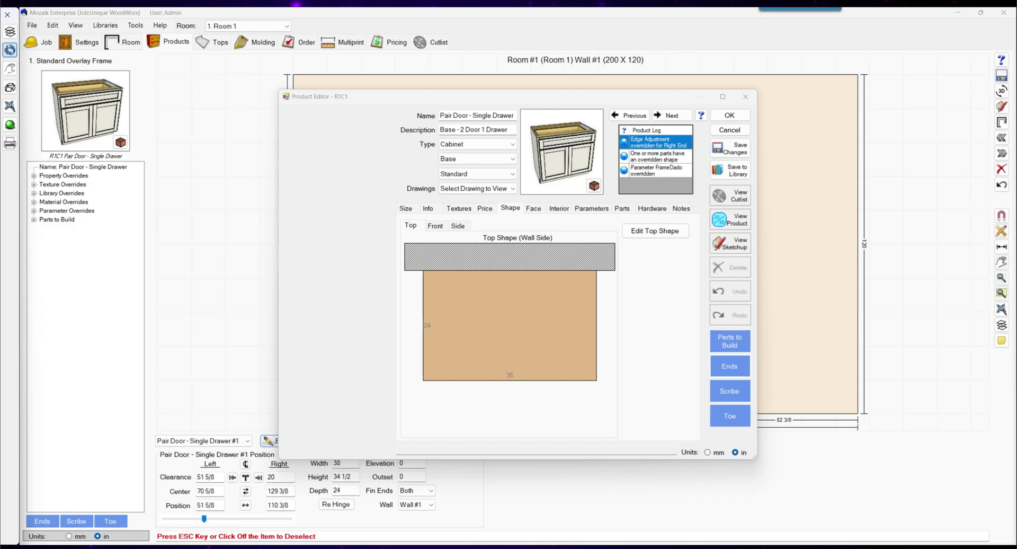
Change the Front Toe part's length formula to PartL-SideToeR and apply it.
left_click(730, 225)
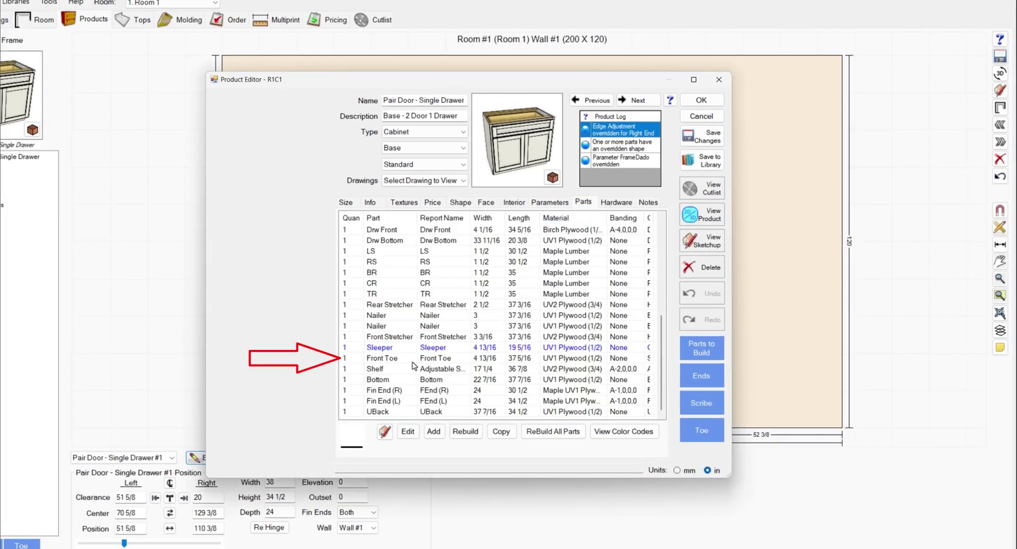
left_click(391, 359)
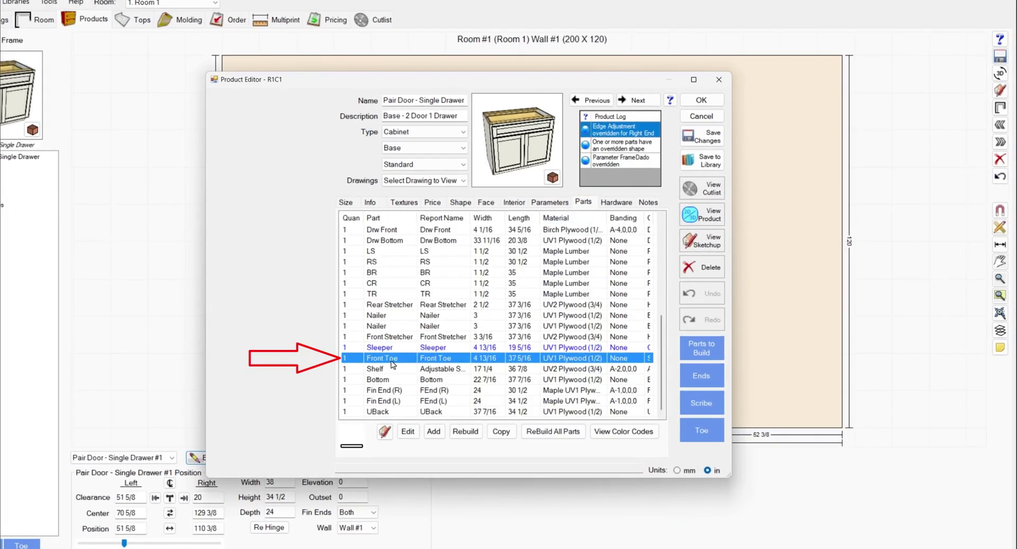
left_click(412, 433)
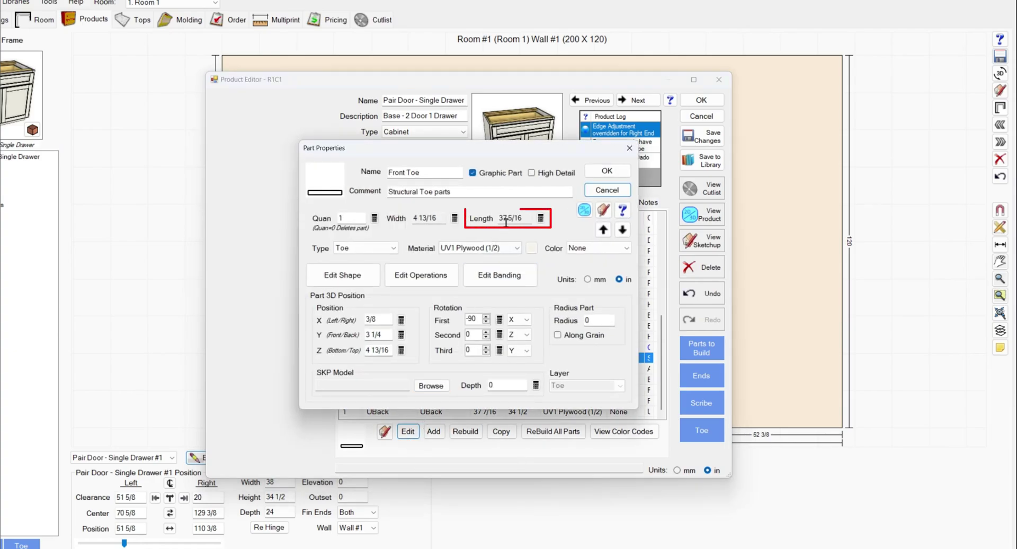
left_click(540, 218)
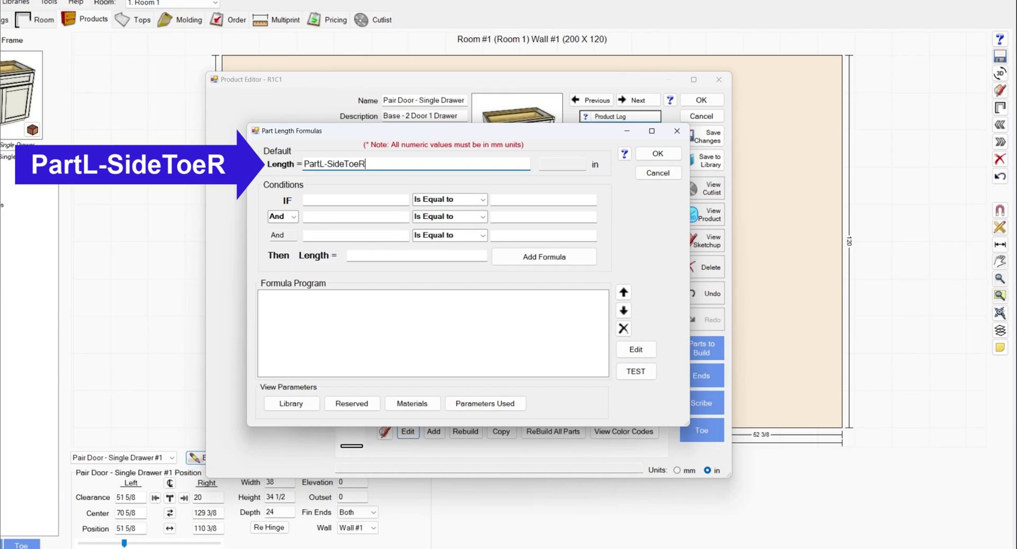
left_click(636, 370)
left_click(658, 153)
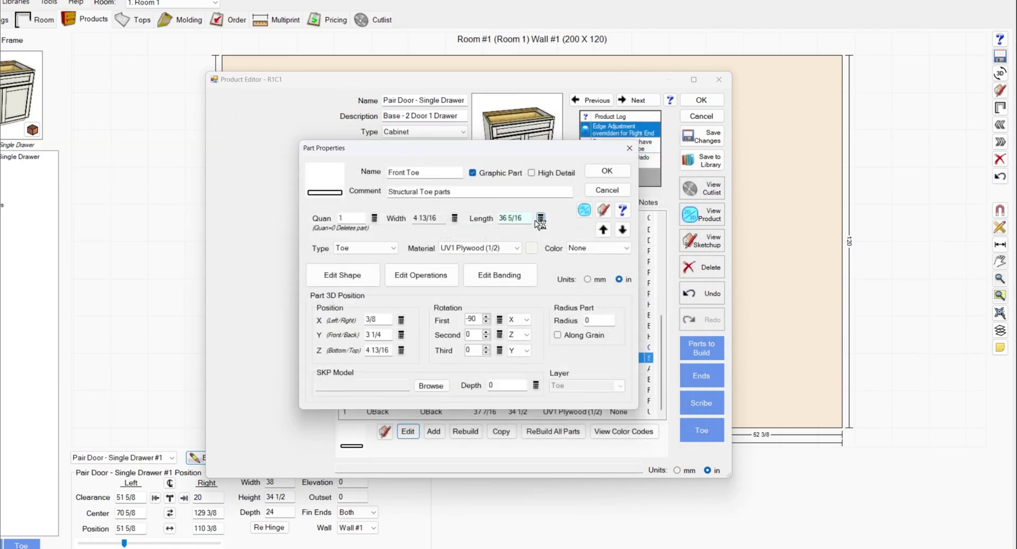
left_click(608, 171)
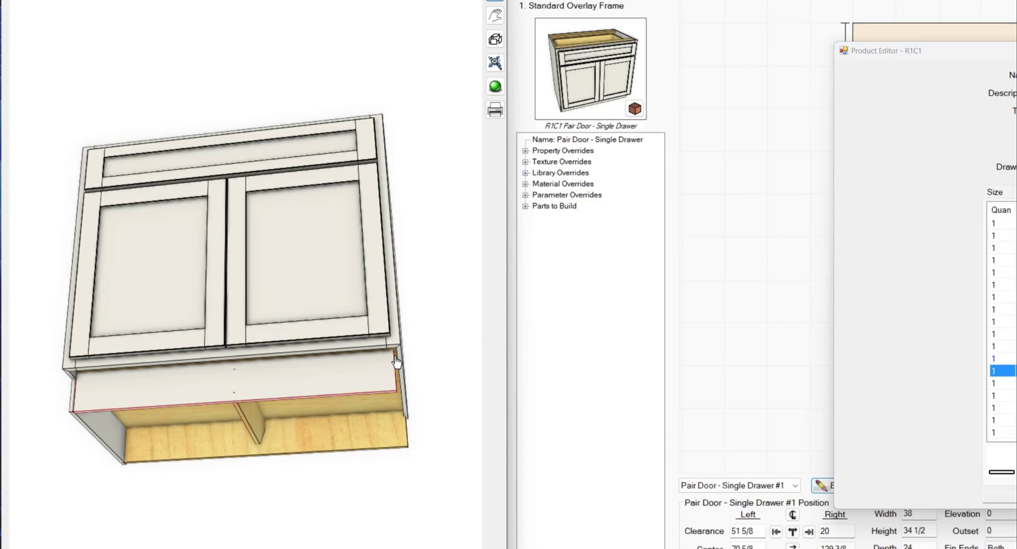
left_click_drag(397, 362, 233, 399)
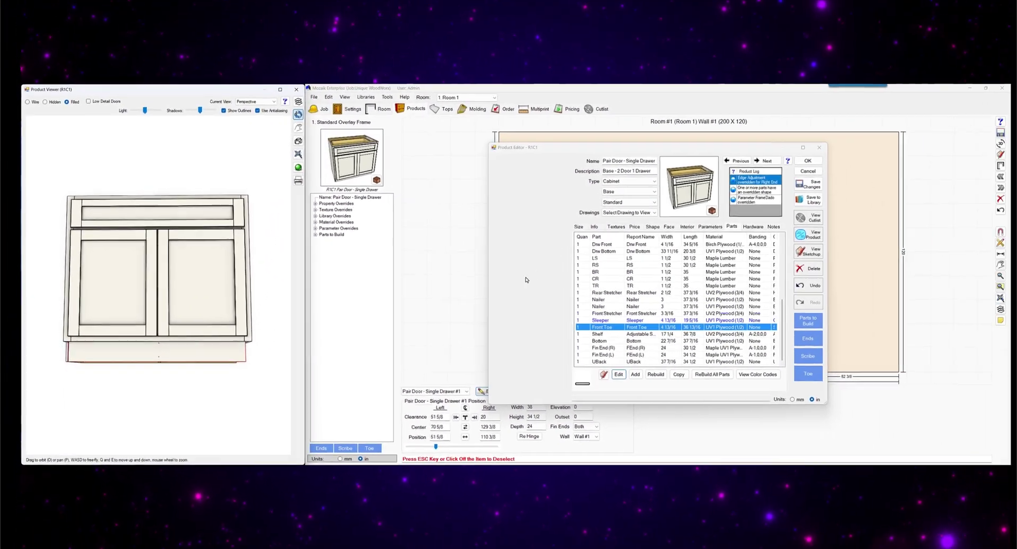
Add a SideToeR override from the Toe category and set its value to 3 1/4, matching ToeR.
left_click(709, 226)
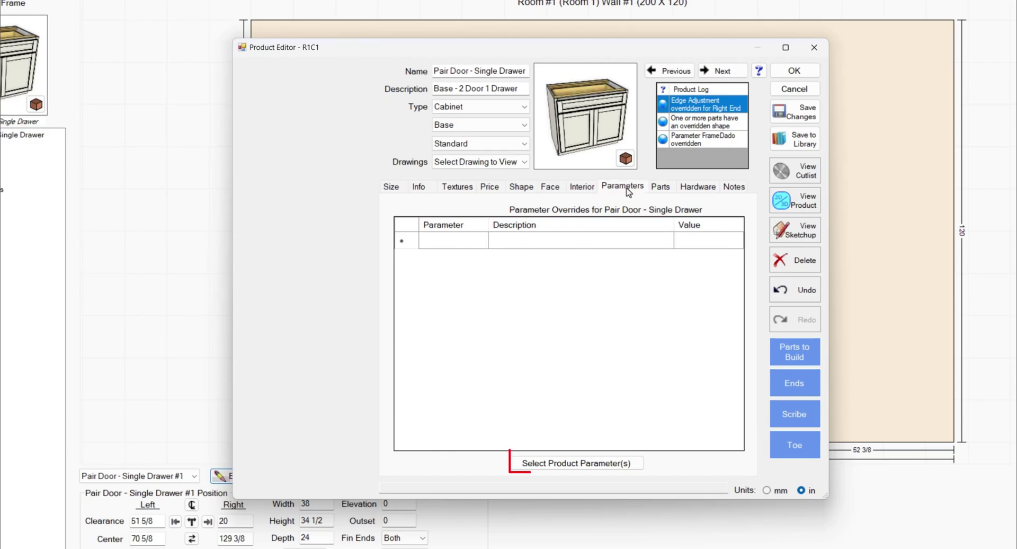
left_click(583, 464)
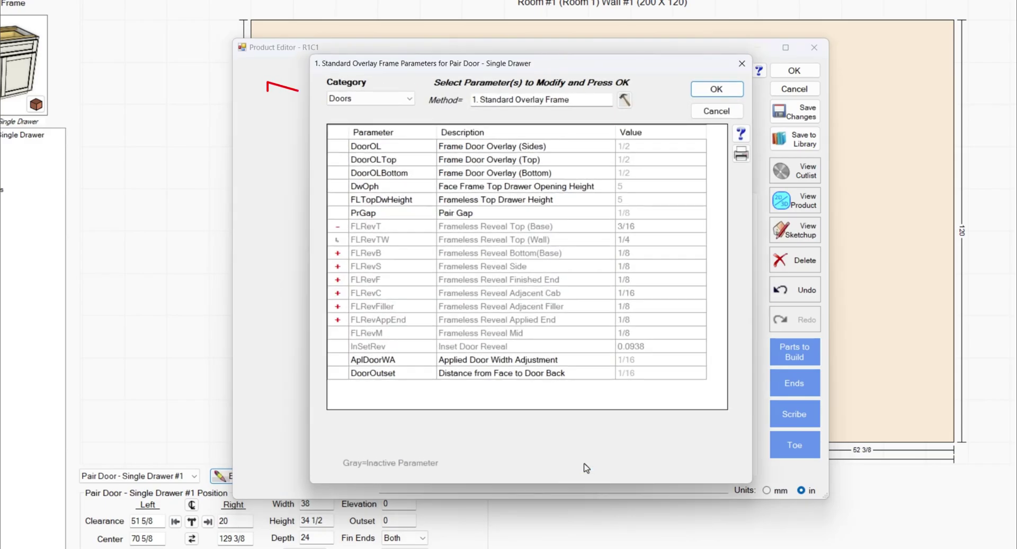
left_click(410, 98)
left_click(394, 150)
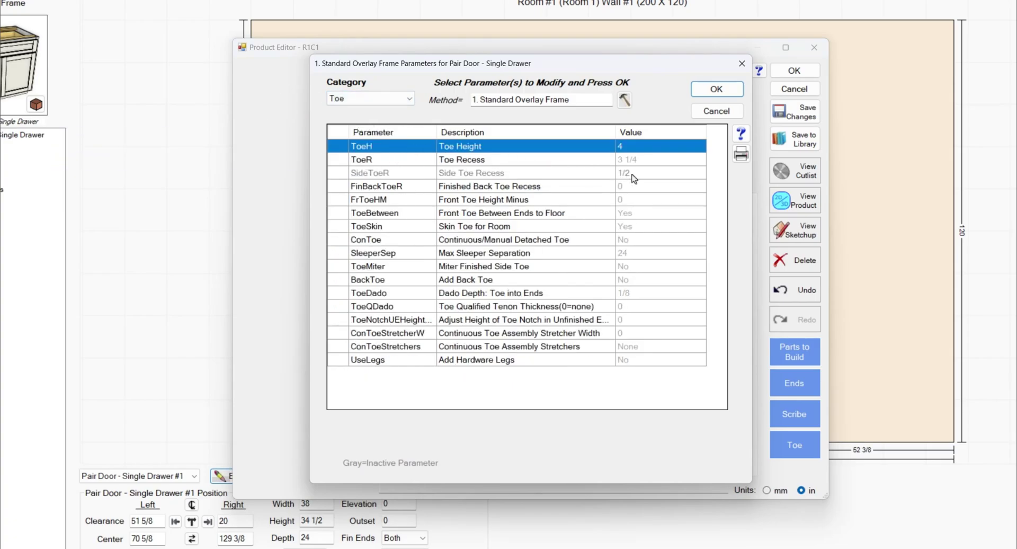
left_click(632, 175)
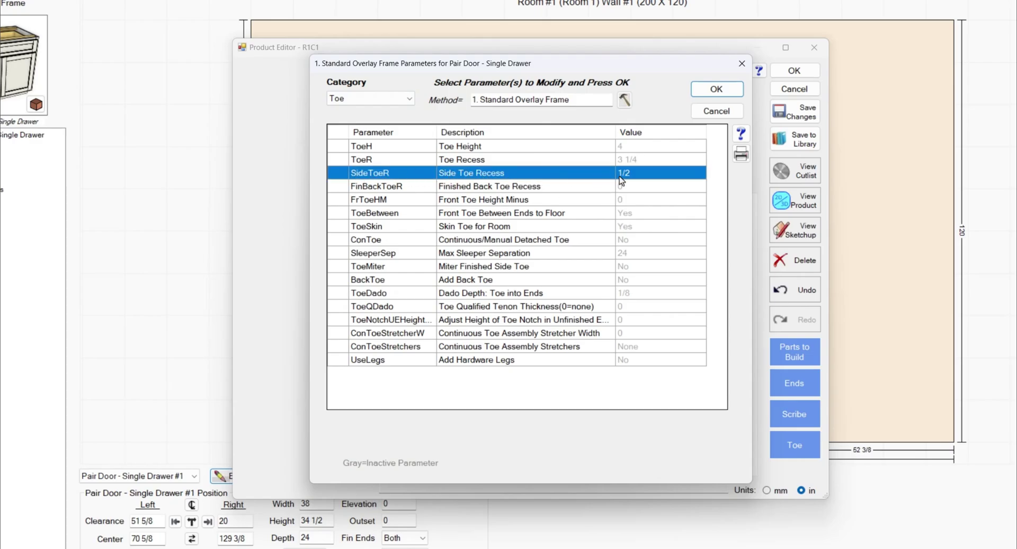
left_click(554, 161)
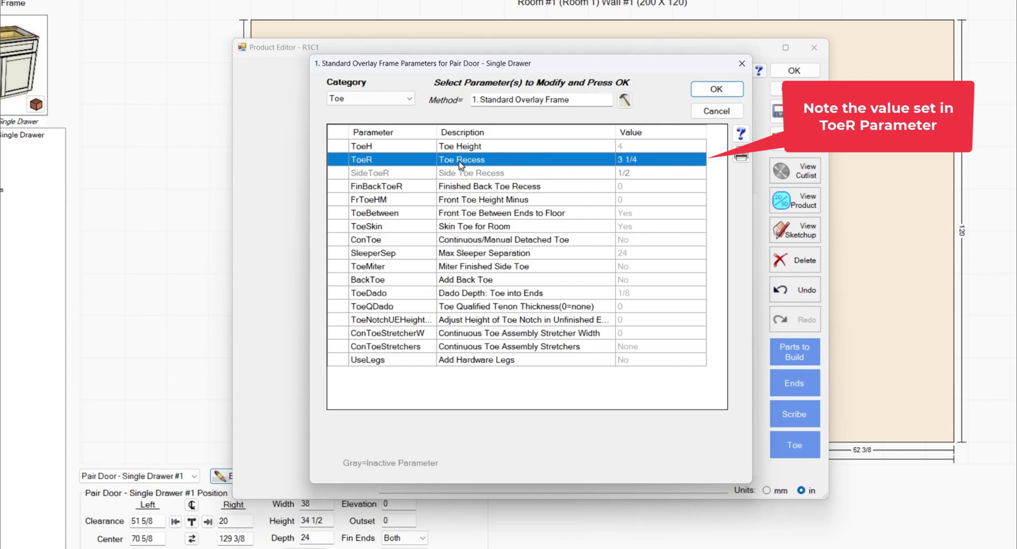
left_click(639, 175)
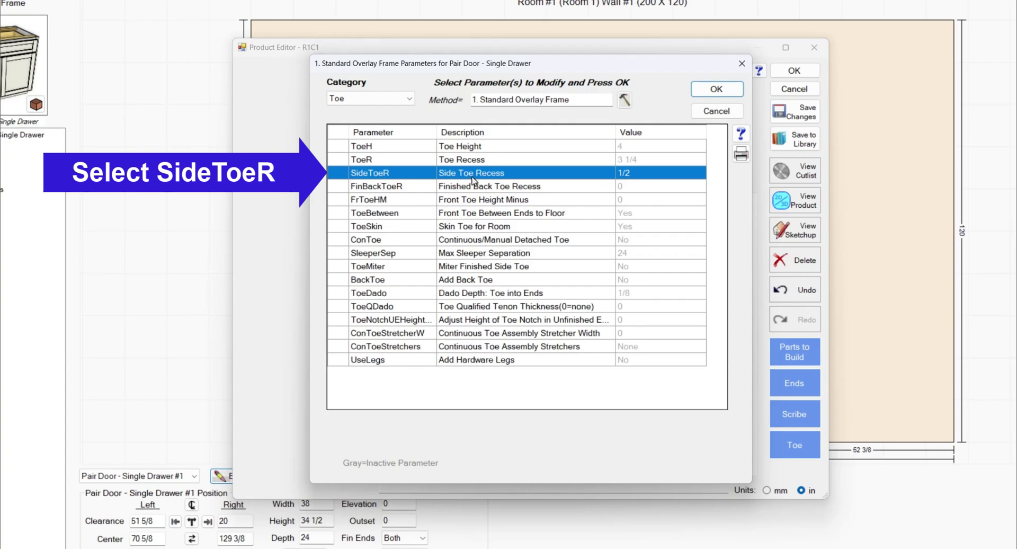
left_click(715, 90)
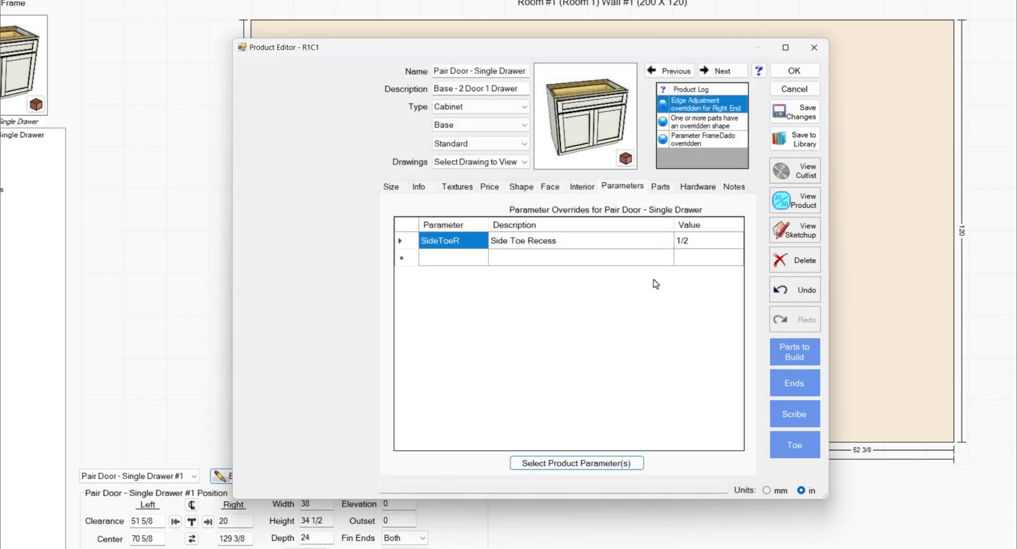
left_click(704, 243)
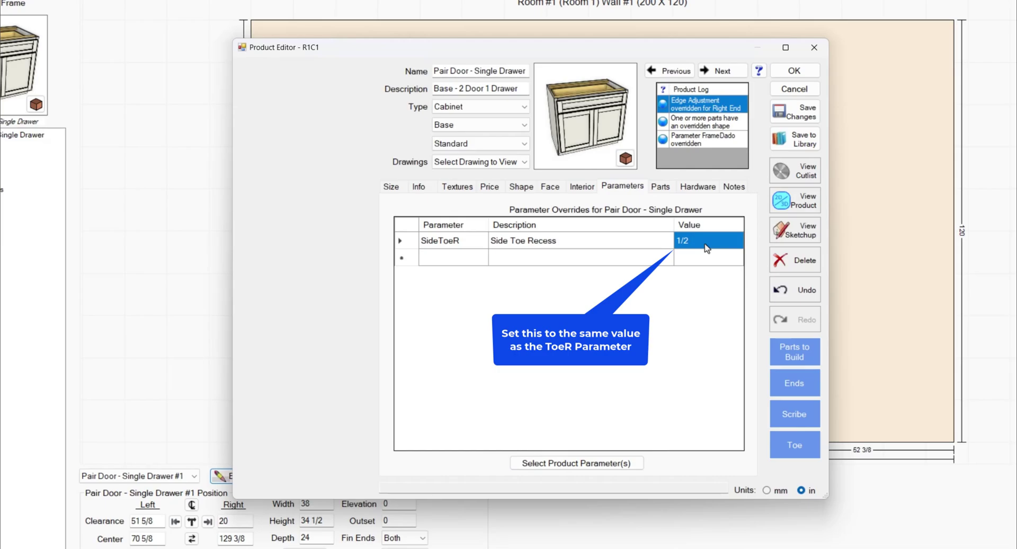
type("3 1")
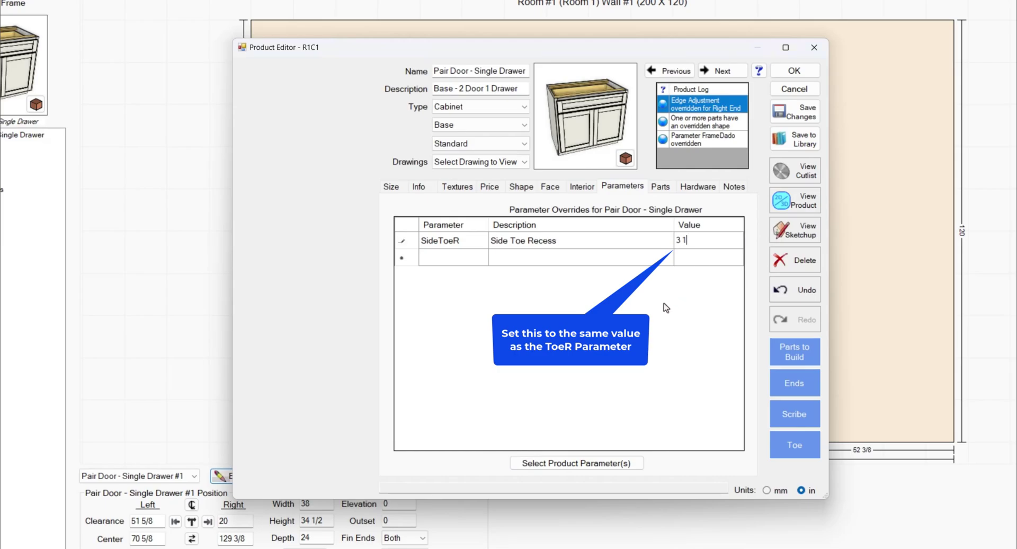
type("/4")
key("Return")
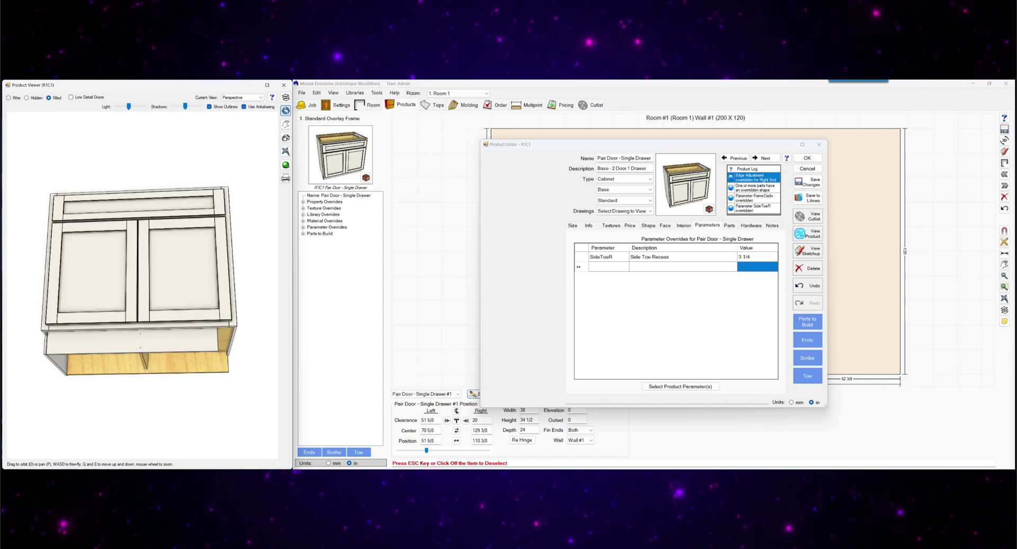
Select the Front Toe in the product viewer and orbit to inspect the toe recess underneath.
left_click(163, 355)
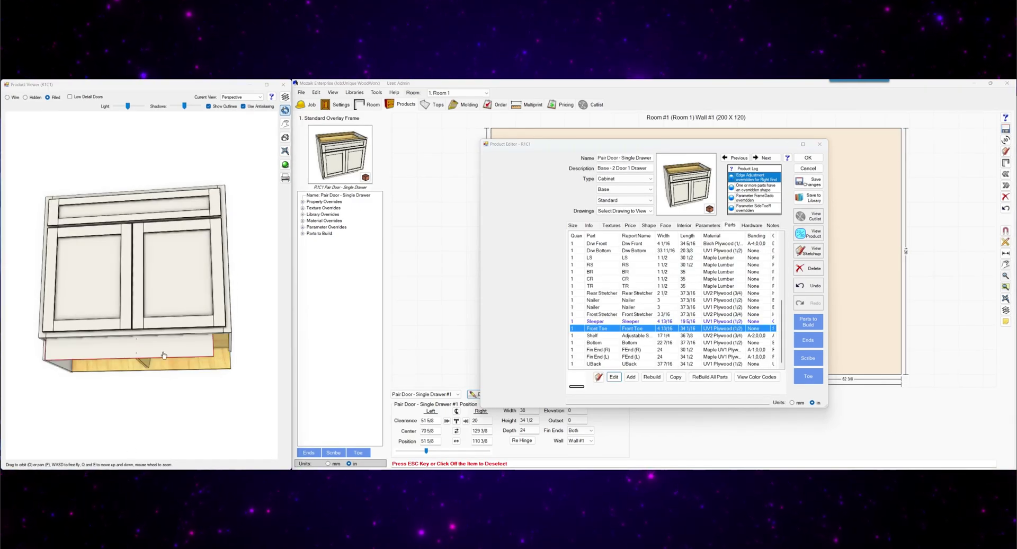
left_click_drag(163, 355, 99, 310)
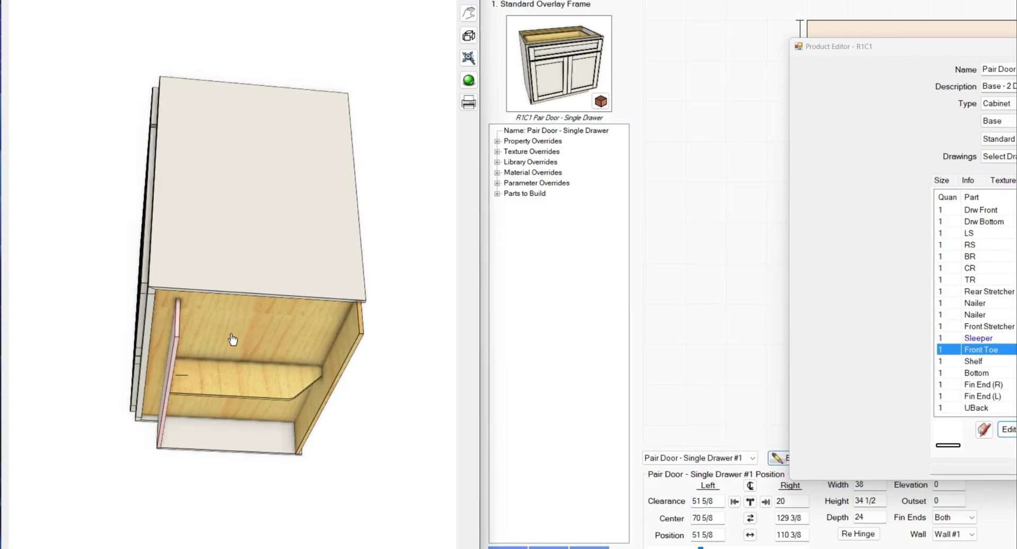
left_click_drag(233, 339, 289, 333)
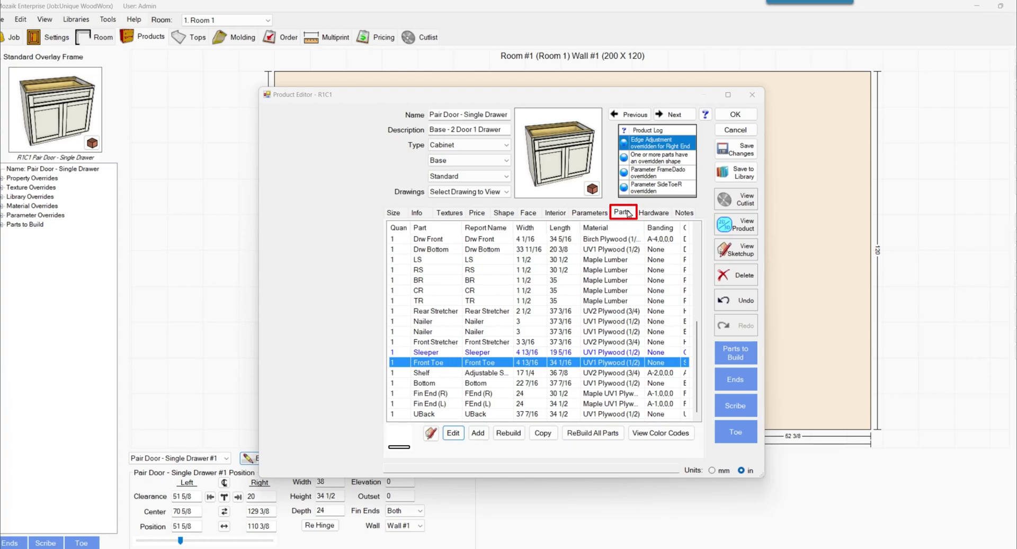
Add a new part named Side Toe with High Detail on and comment Side Toekick.
left_click(478, 432)
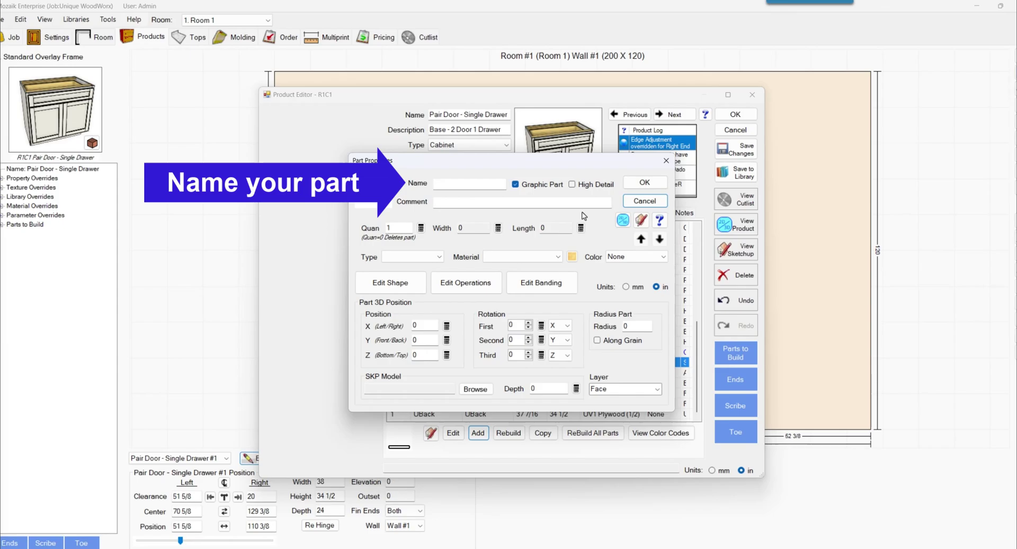
left_click(469, 183)
type("Side Toe")
key("Tab")
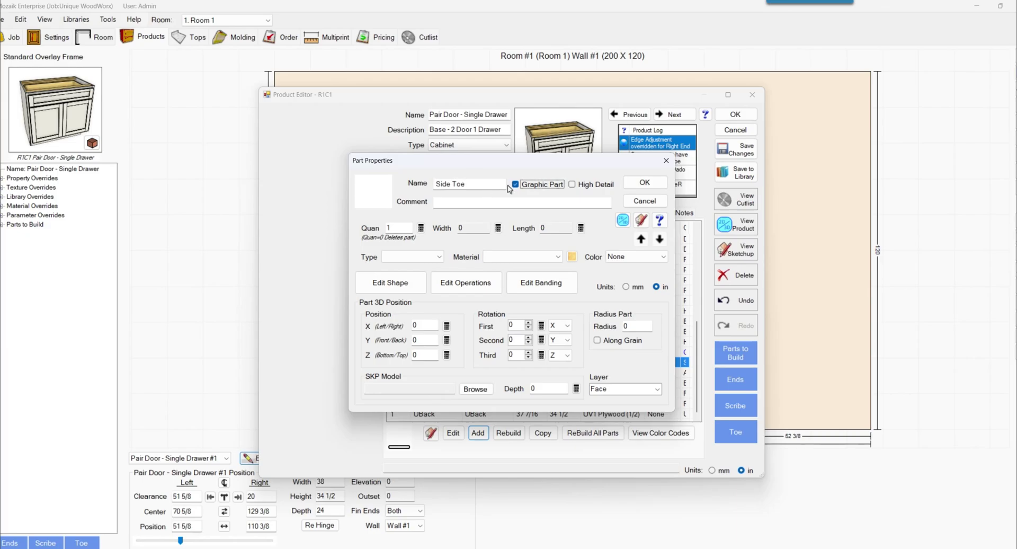
key("Tab")
key("space")
key("Tab")
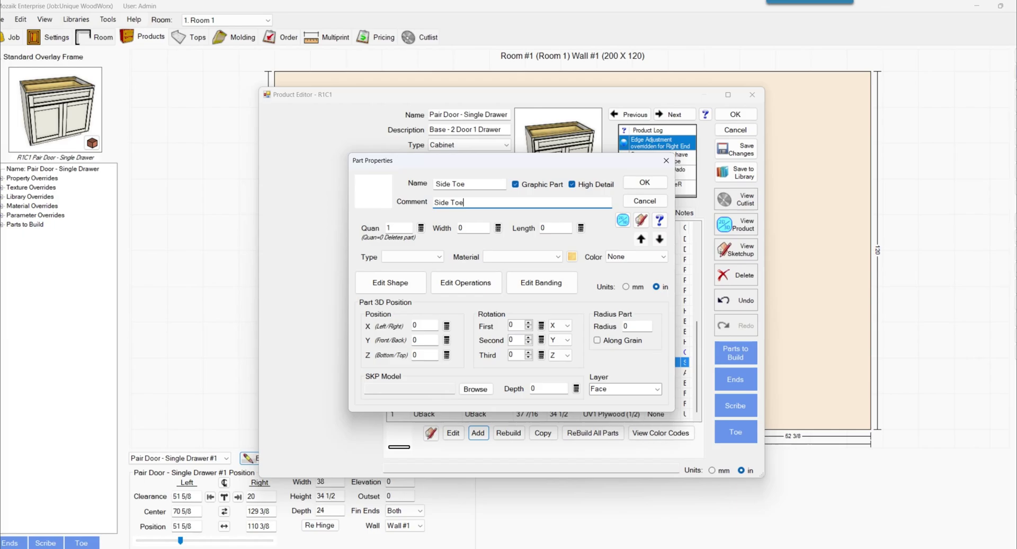
Set the Side Toe width formula to (ToeH+BR)-(BotIntScribe+Bottom.th), giving 4 13/16.
left_click(497, 227)
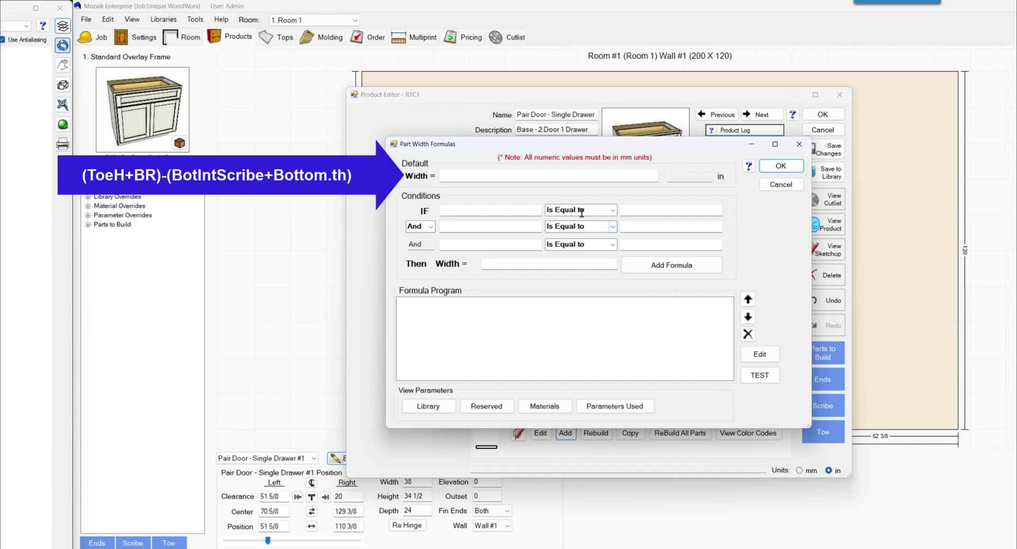
left_click(442, 175)
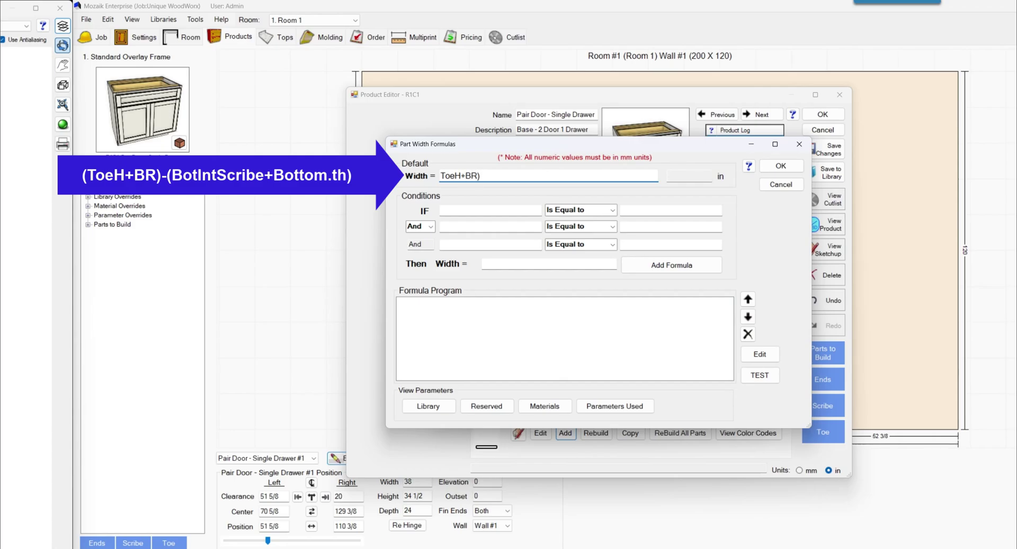
type("(")
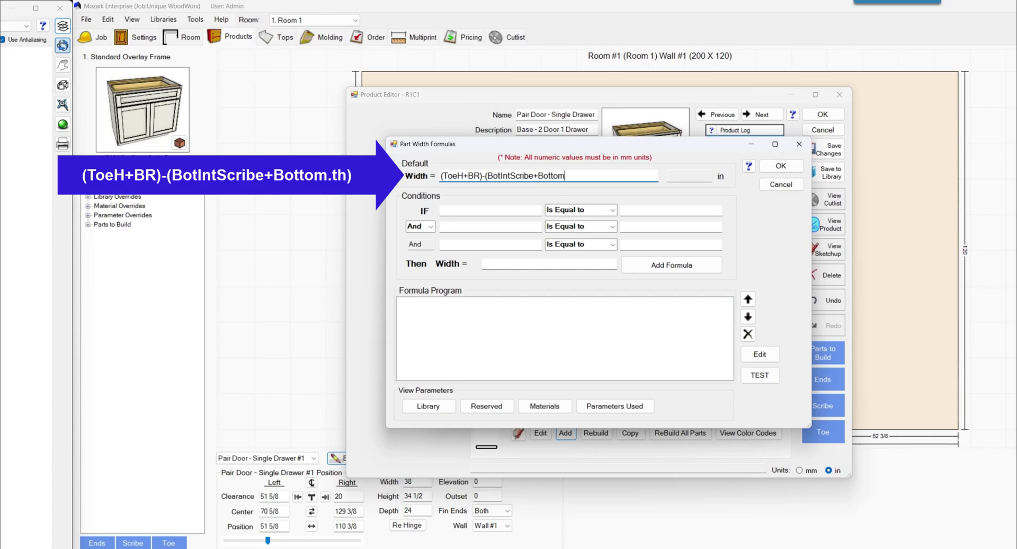
left_click(759, 375)
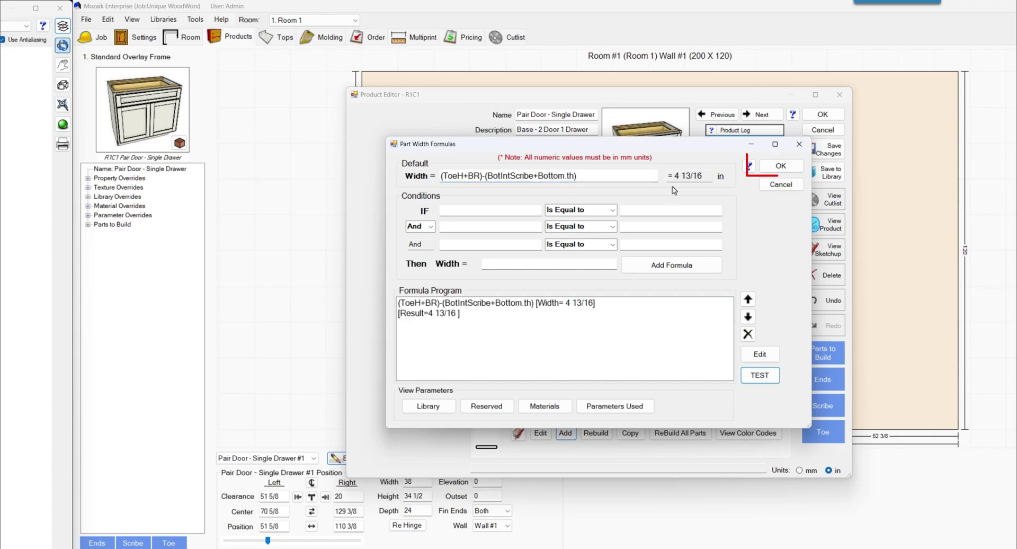
left_click(780, 165)
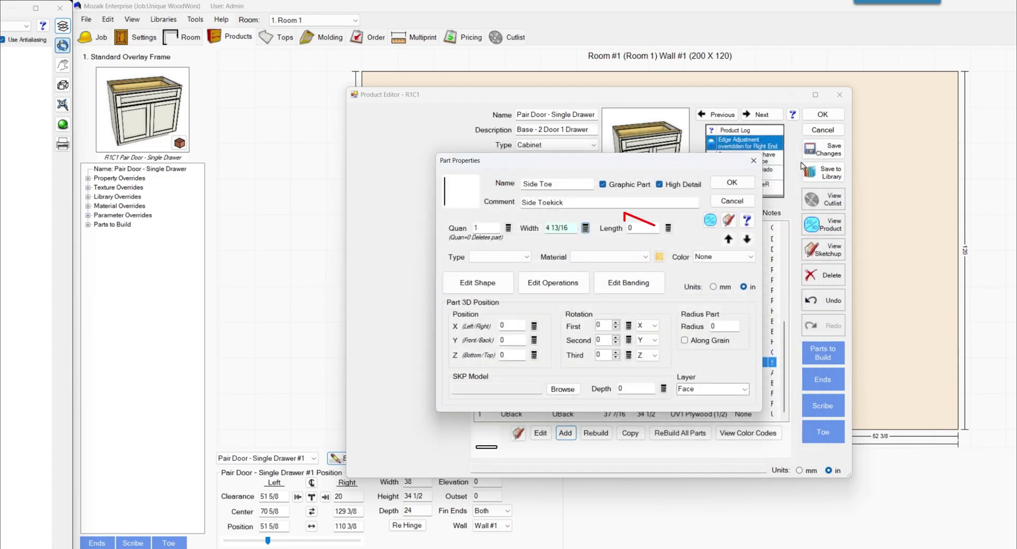
Enter the length formula D-ToeR and test it, giving 20 3/4.
left_click(668, 227)
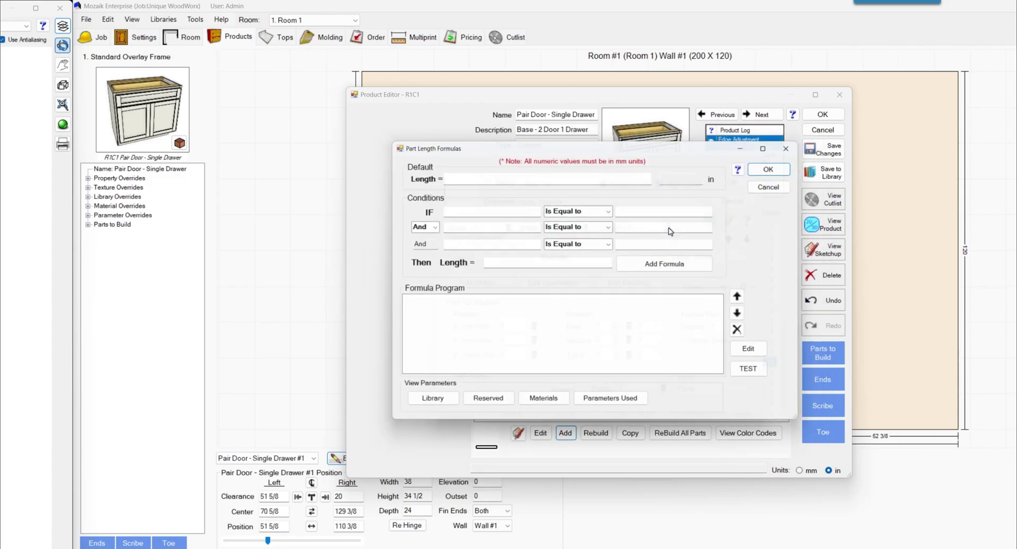
left_click(548, 176)
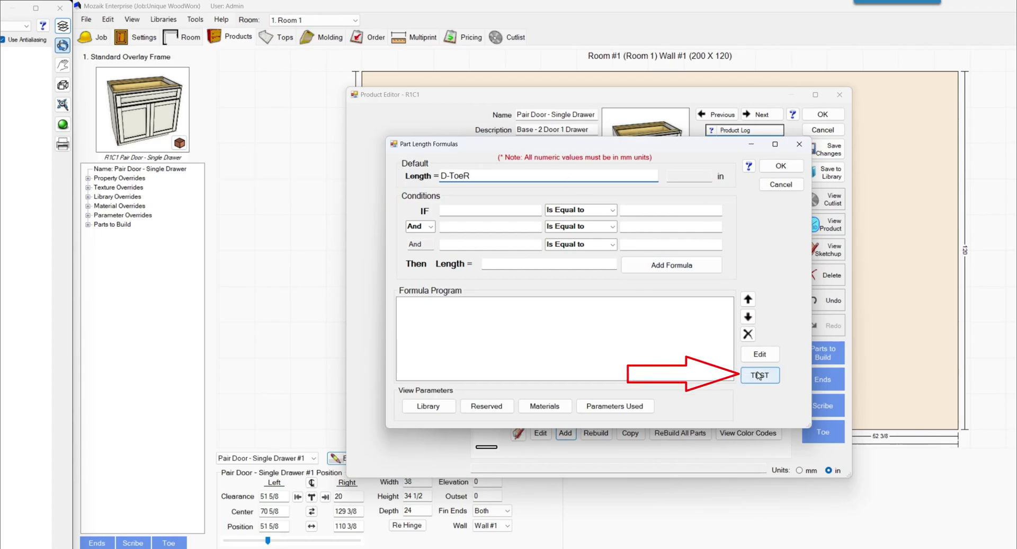
left_click(757, 374)
Accept the D-ToeR length formula and set the part type to Toe.
left_click(781, 165)
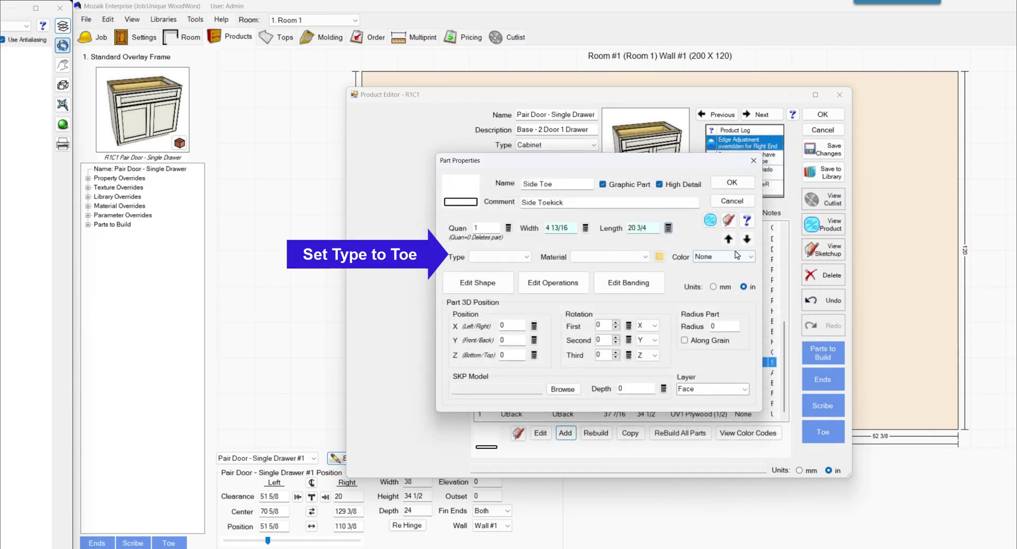
left_click(517, 257)
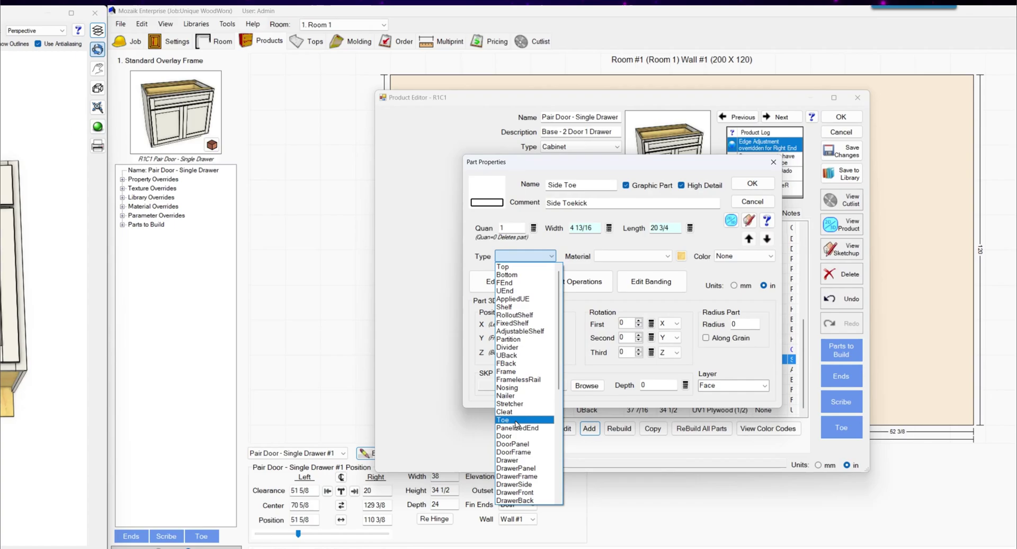
left_click(477, 424)
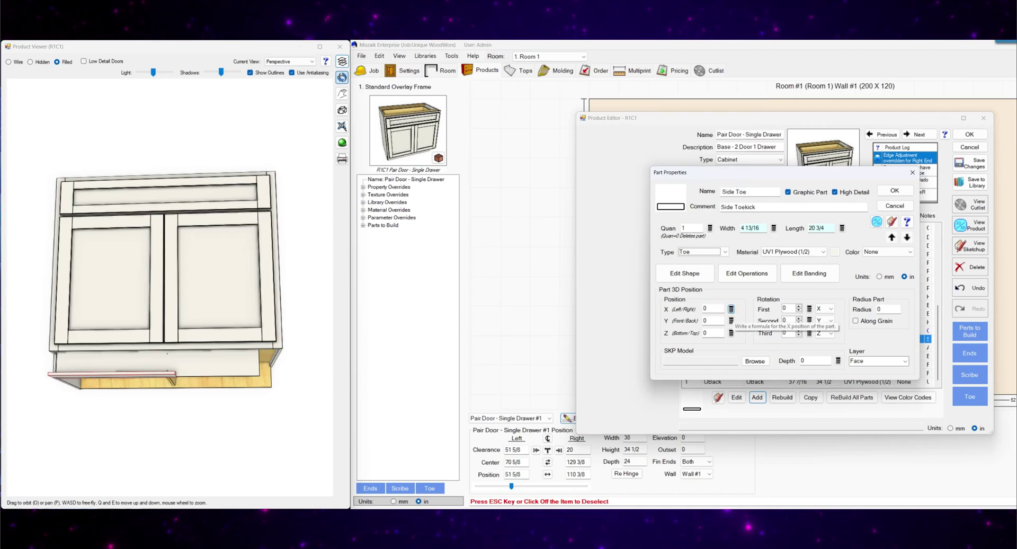
Set the X position formula to W-(SideToeR+Partth), placing the Side Toe at 34 5/16.
left_click(730, 308)
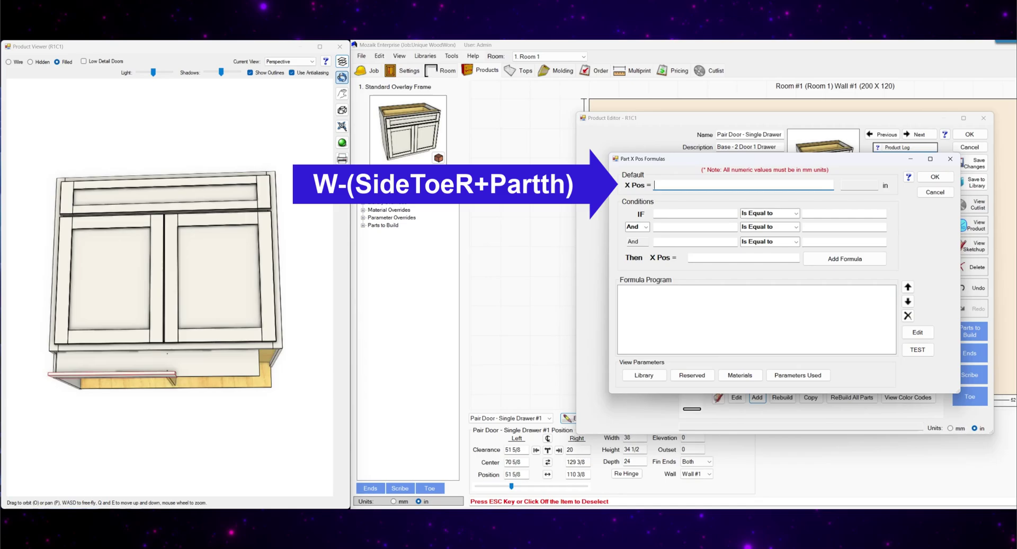
type("W-(")
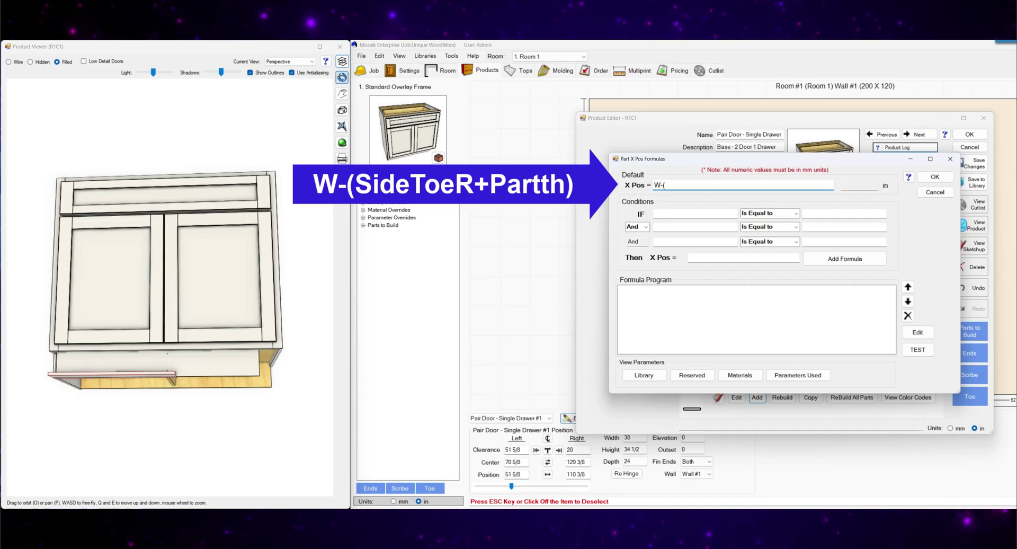
type("SideToeR+Partth")
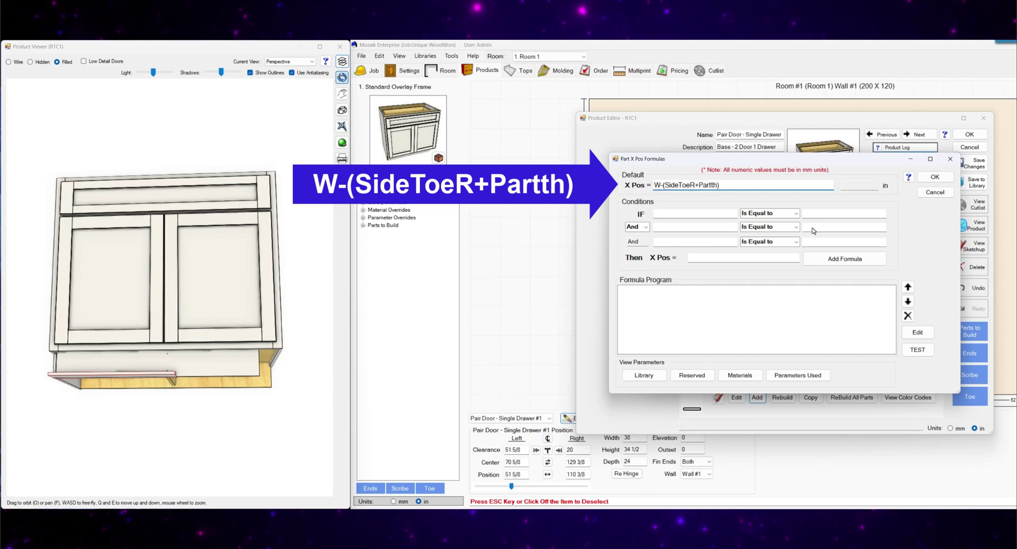
left_click(917, 350)
left_click(934, 176)
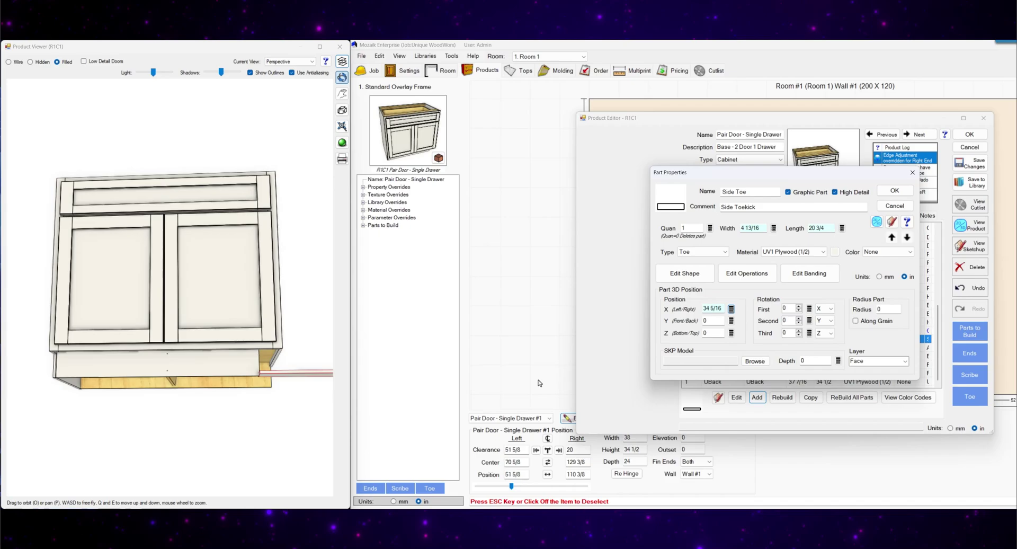
left_click_drag(292, 385, 269, 316)
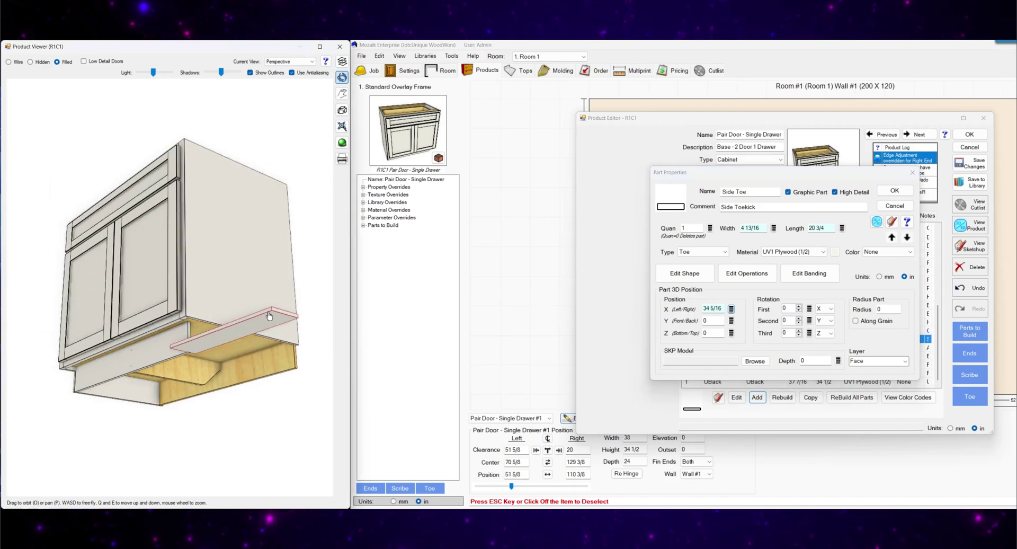
Rotate the Side Toe 90° about X first, then 90° about Z.
left_click(799, 307)
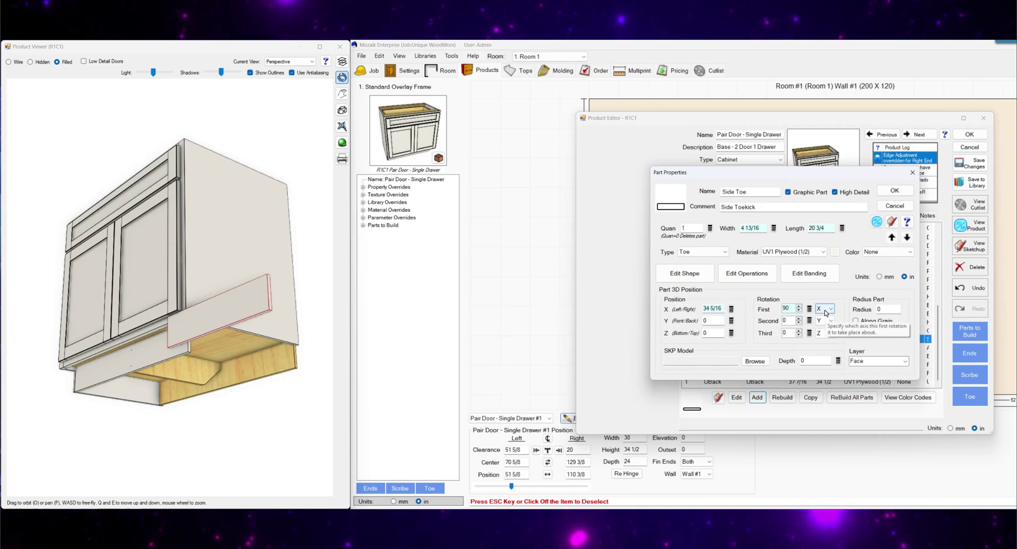
left_click(787, 320)
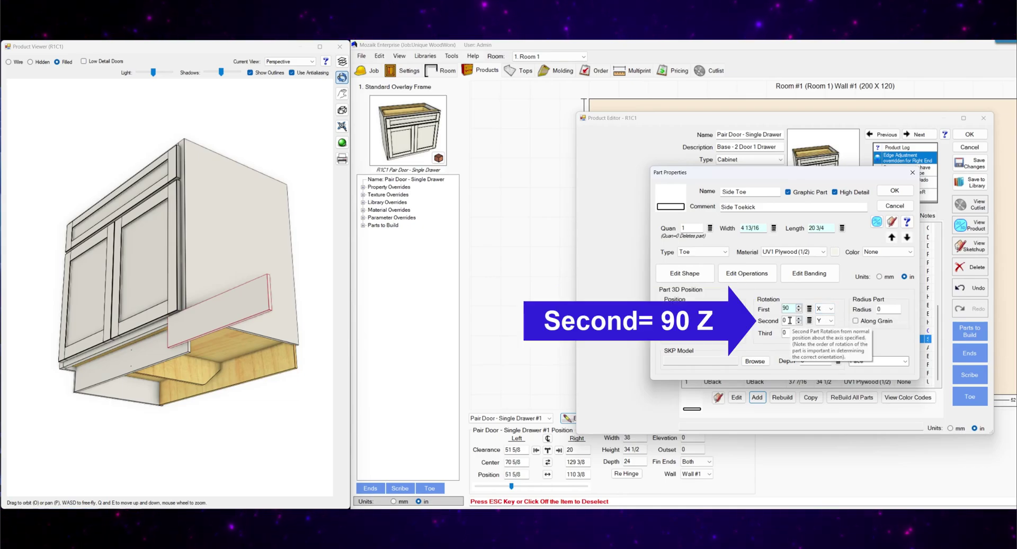
left_click(797, 318)
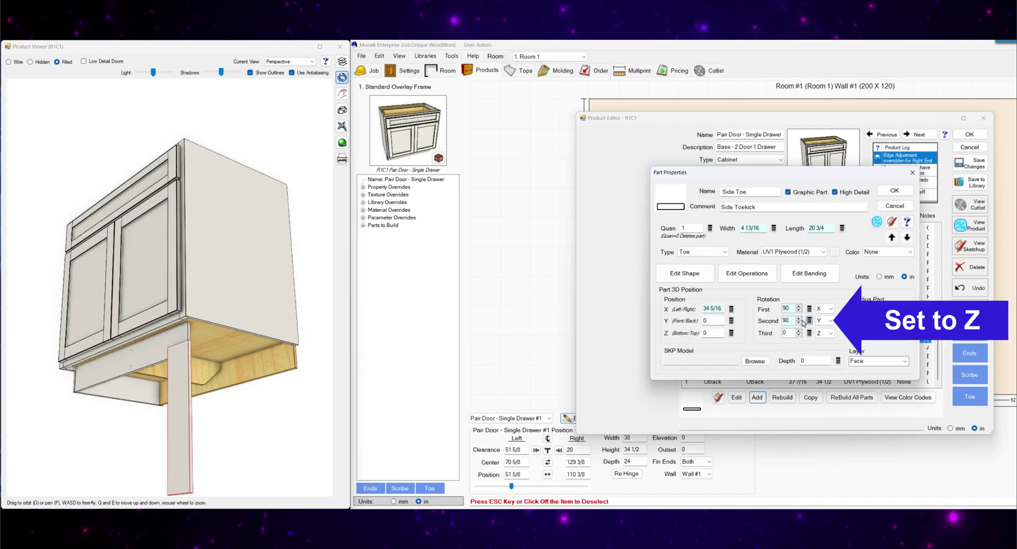
left_click(824, 320)
left_click(827, 344)
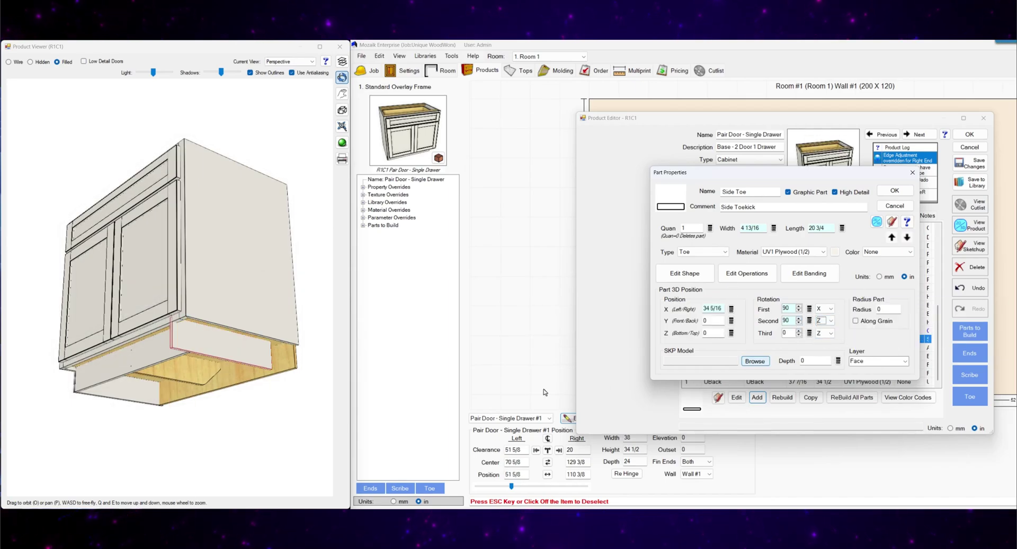
mouse_move(223, 381)
left_mouse_down()
mouse_move(243, 389)
mouse_move(80, 300)
mouse_move(261, 322)
mouse_move(223, 374)
mouse_move(236, 365)
mouse_move(98, 343)
mouse_move(120, 339)
left_mouse_up()
Set the Side Toe's Y position to the ToeR formula (3 1/4).
left_click(731, 320)
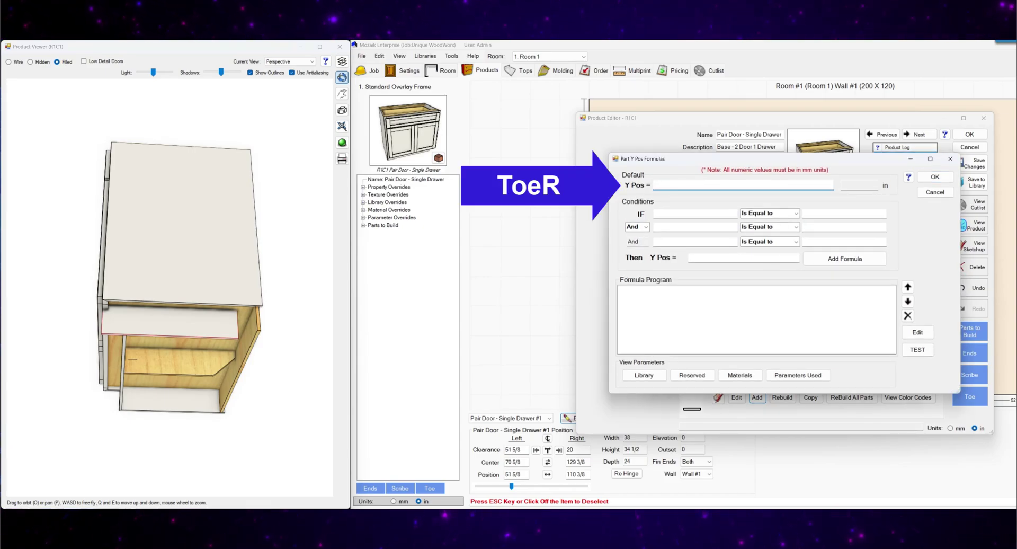
type("ToeR")
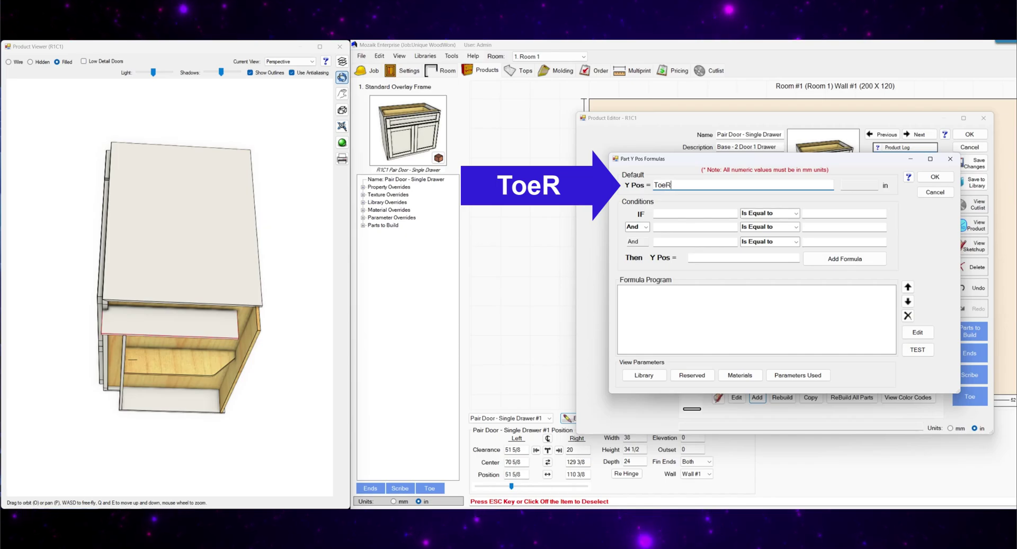
left_click(917, 350)
left_click(935, 177)
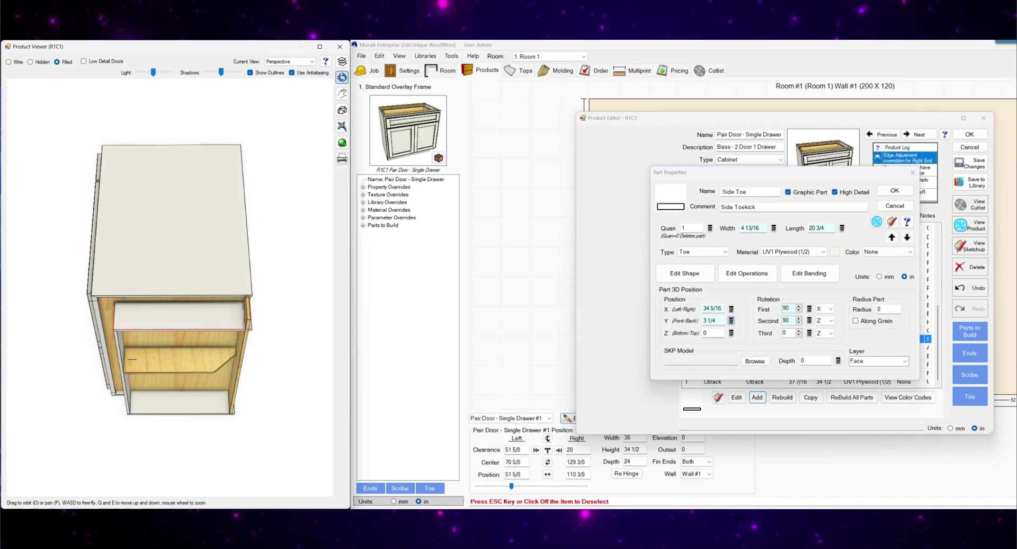
left_click_drag(175, 275, 175, 241)
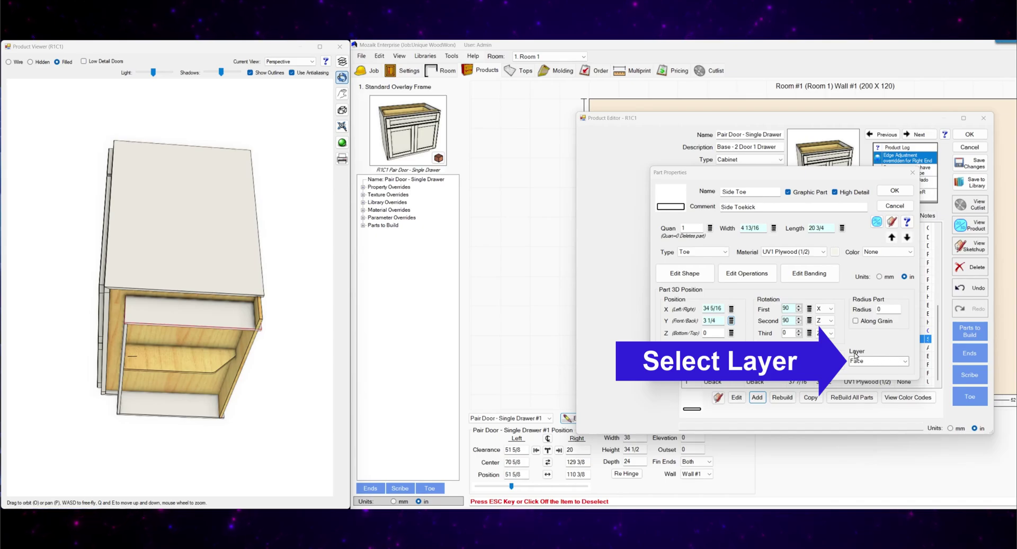
Assign the Side Toe to the Toe layer and confirm the part properties.
left_click(905, 361)
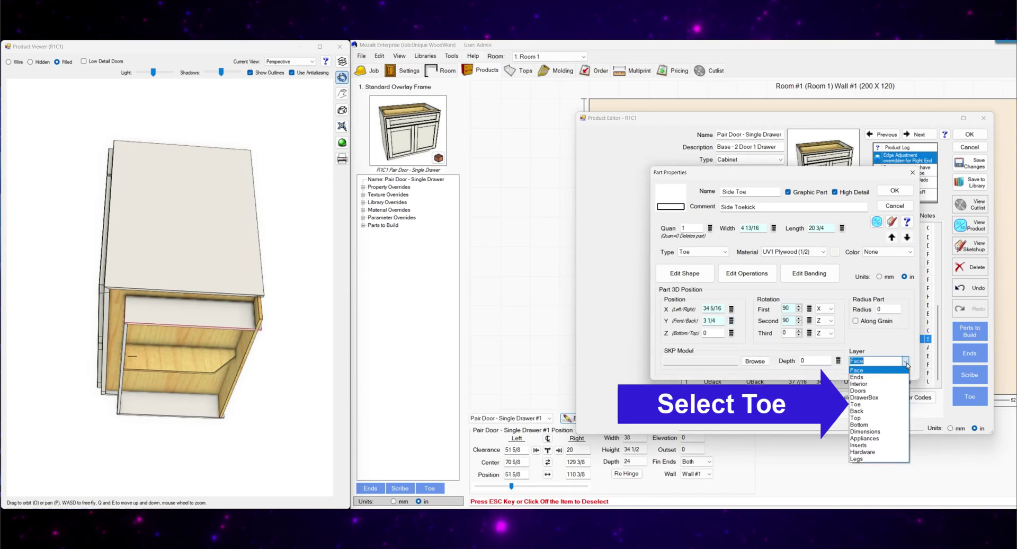
left_click(883, 405)
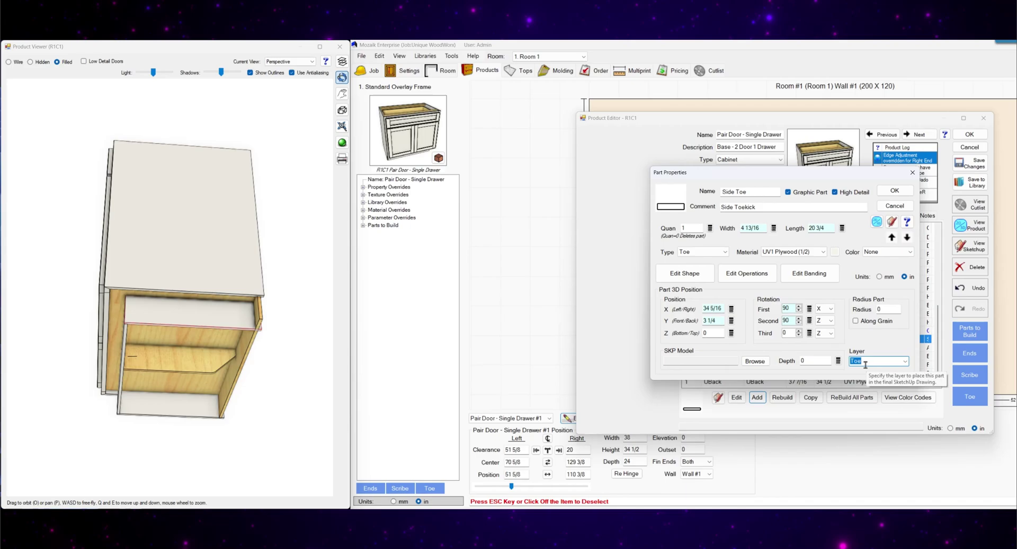
left_click(894, 190)
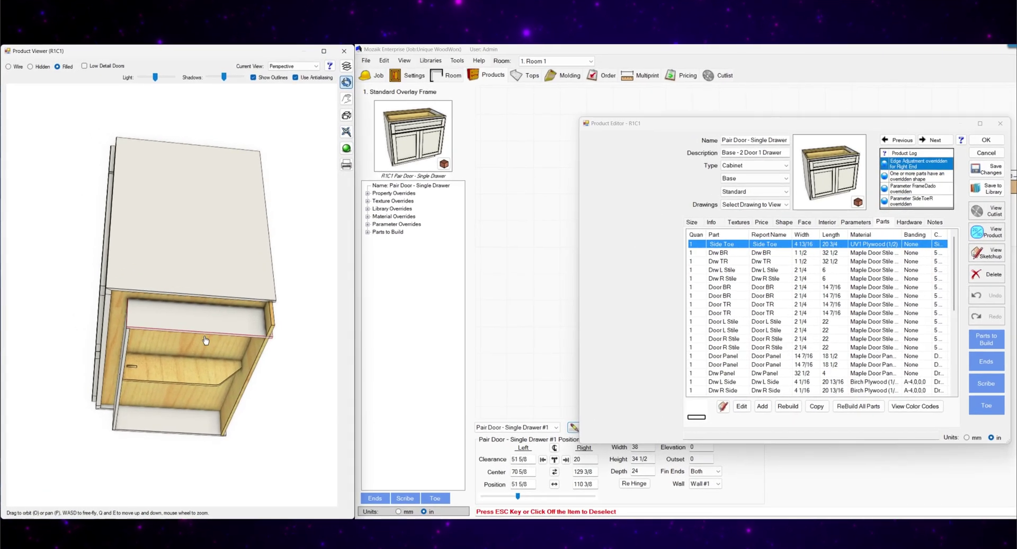
Orbit and zoom the Product Viewer to inspect the new side toe return from underneath.
left_click_drag(205, 340, 306, 360)
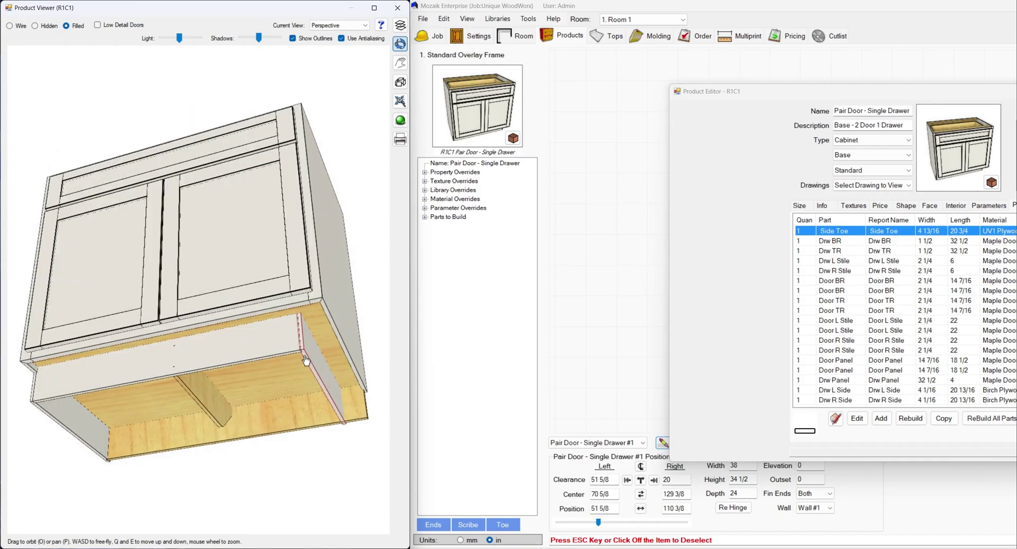
scroll(306, 360, "up", 5)
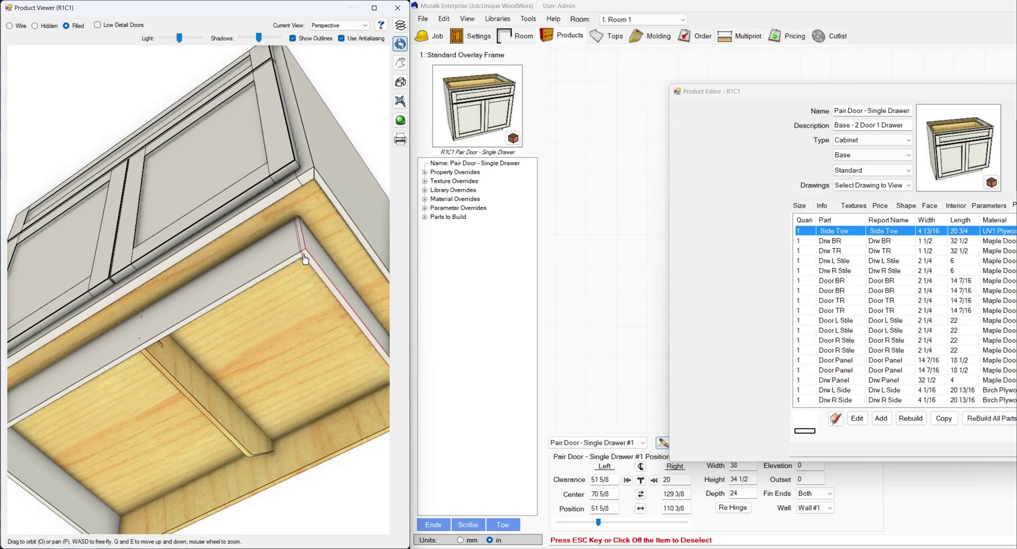
left_click_drag(303, 261, 208, 249)
left_click_drag(145, 253, 265, 359)
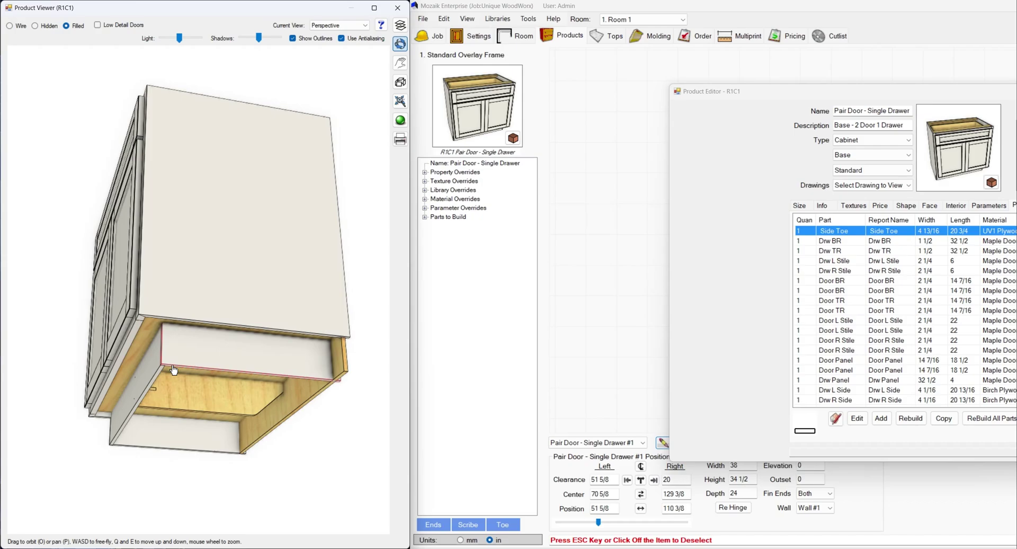
left_click_drag(228, 380, 233, 380)
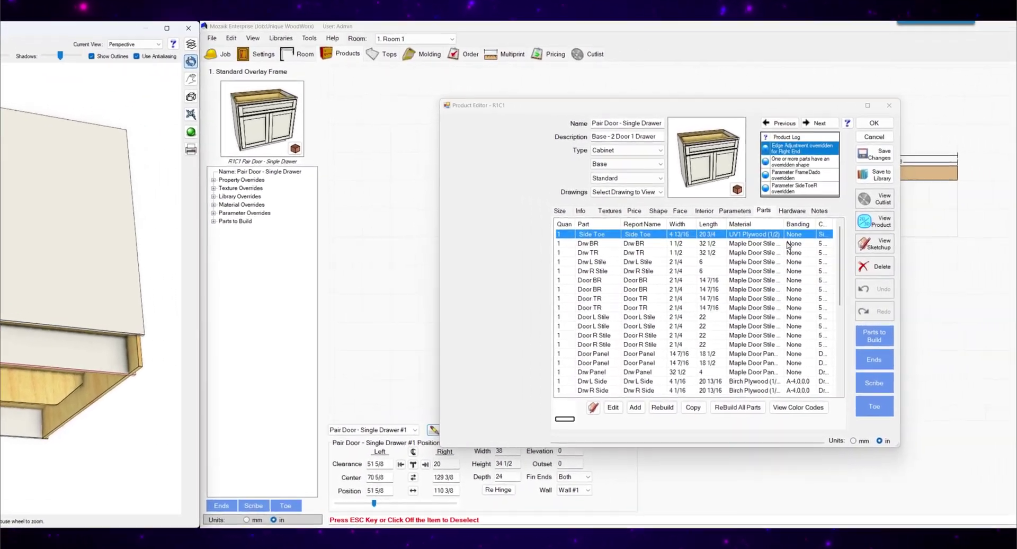
Add BkBB (Plant-On Back) and BkFHB (Yes) as product parameter overrides.
left_click(587, 208)
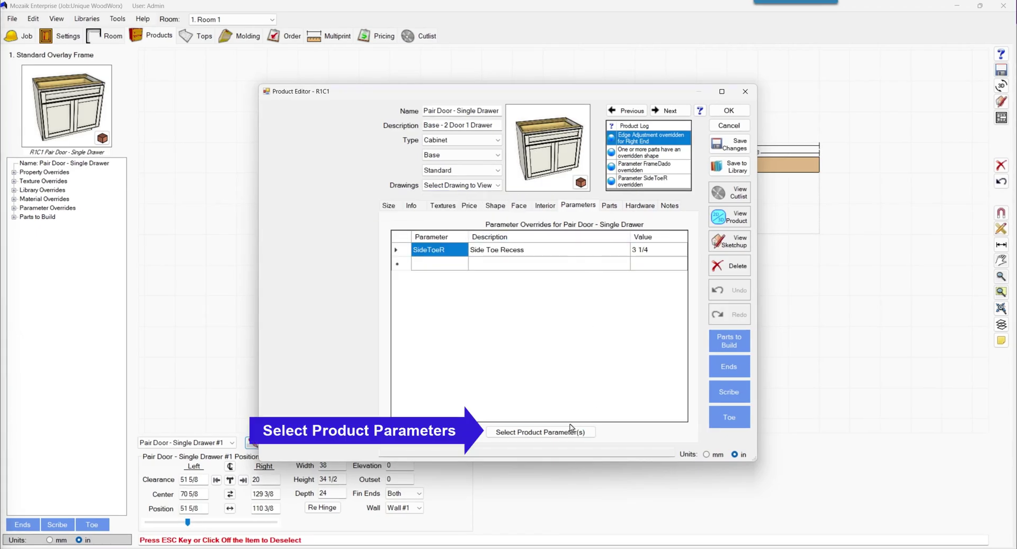
left_click(529, 431)
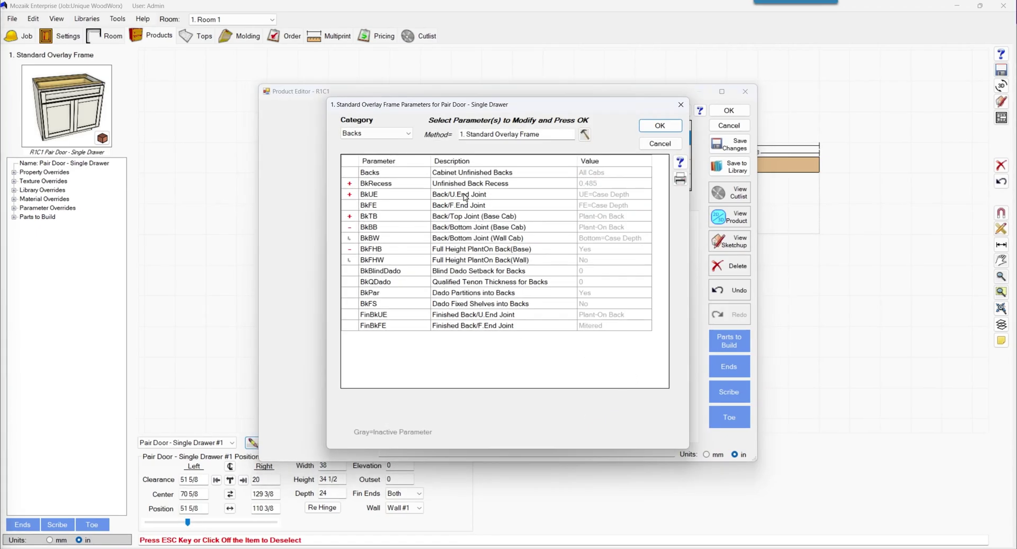
left_click(479, 238)
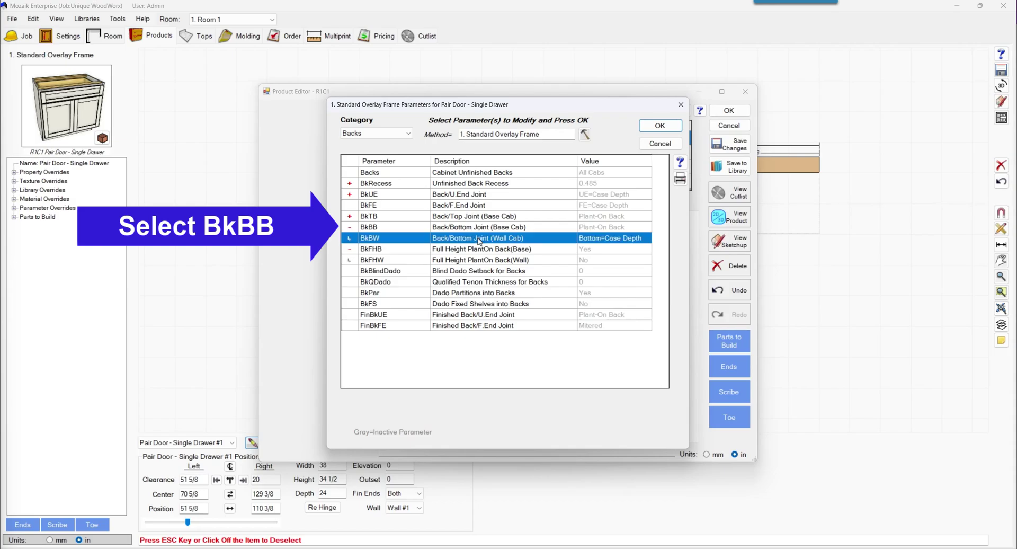
left_click(503, 226)
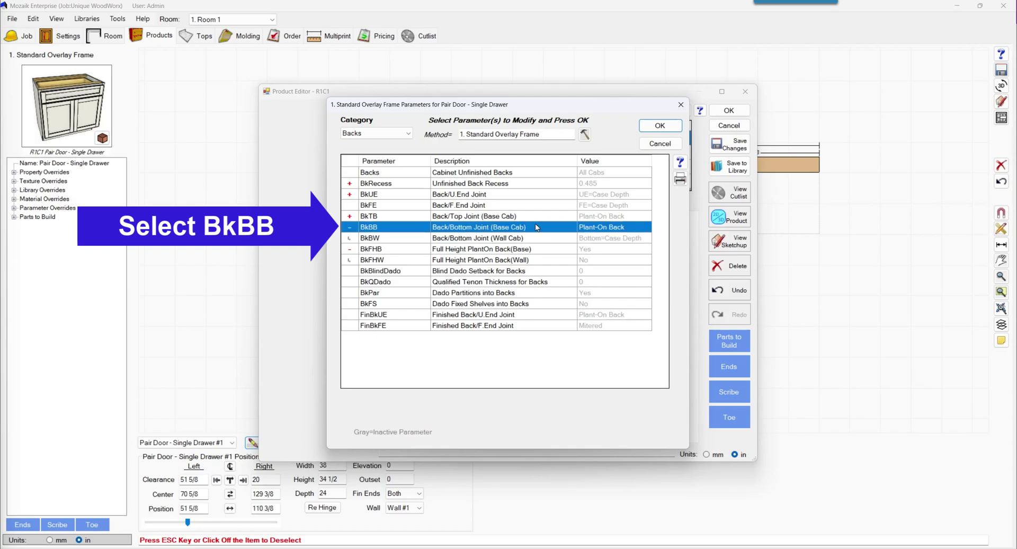
left_click(669, 126)
left_click(555, 432)
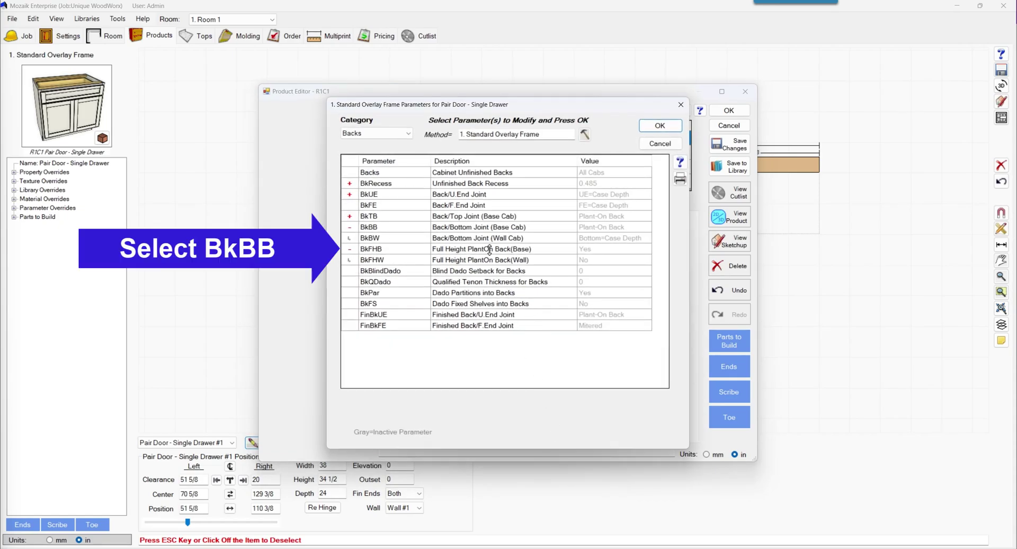
left_click(490, 250)
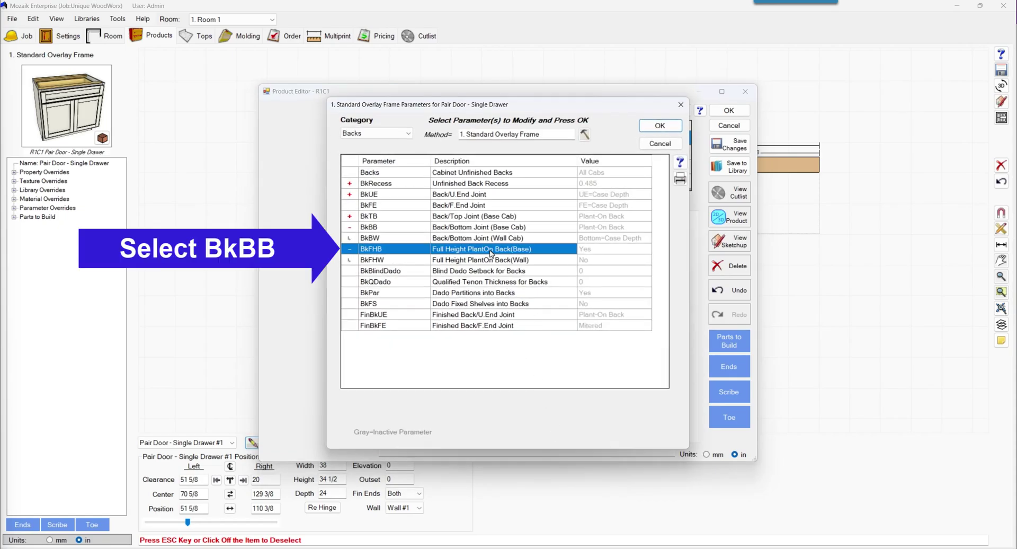
left_click(660, 126)
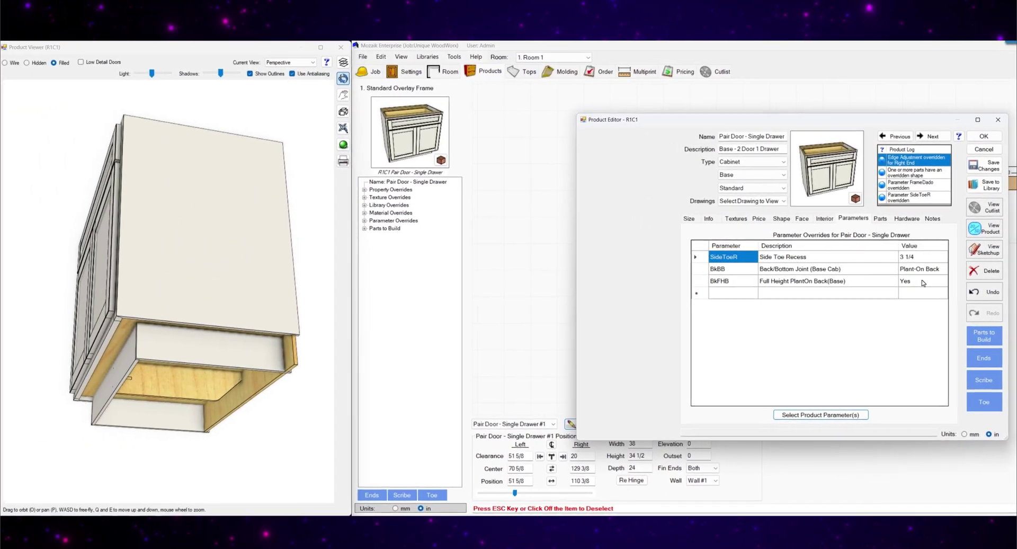
Switch the BkFHB full-height back override to No and check the cabinet's back.
left_click(921, 279)
key("n")
left_click_drag(254, 371, 115, 382)
scroll(116, 381, "up", 6)
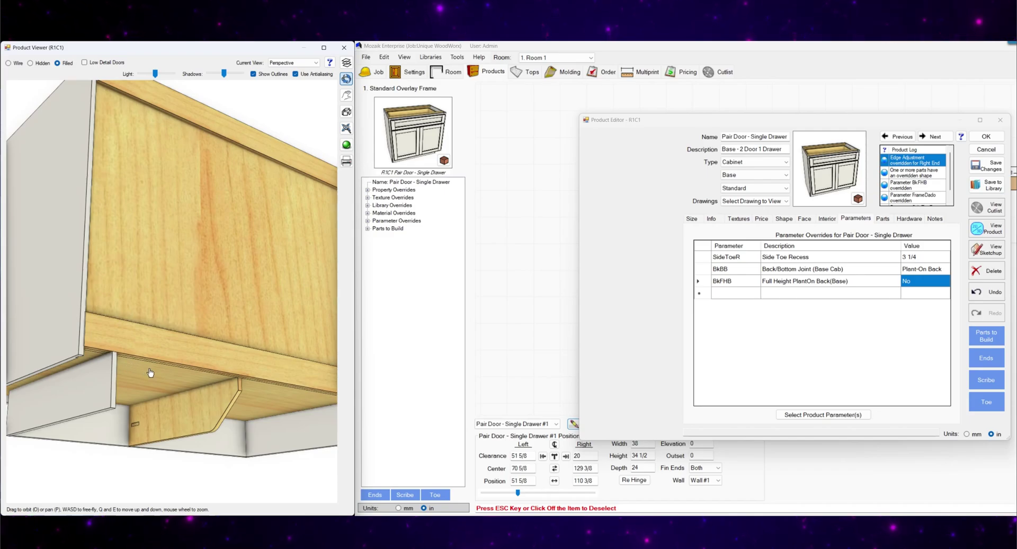
left_click_drag(121, 373, 233, 371)
Set the BkBB back/bottom joint override to Bottom=Case Depth and check the underside.
left_click(924, 268)
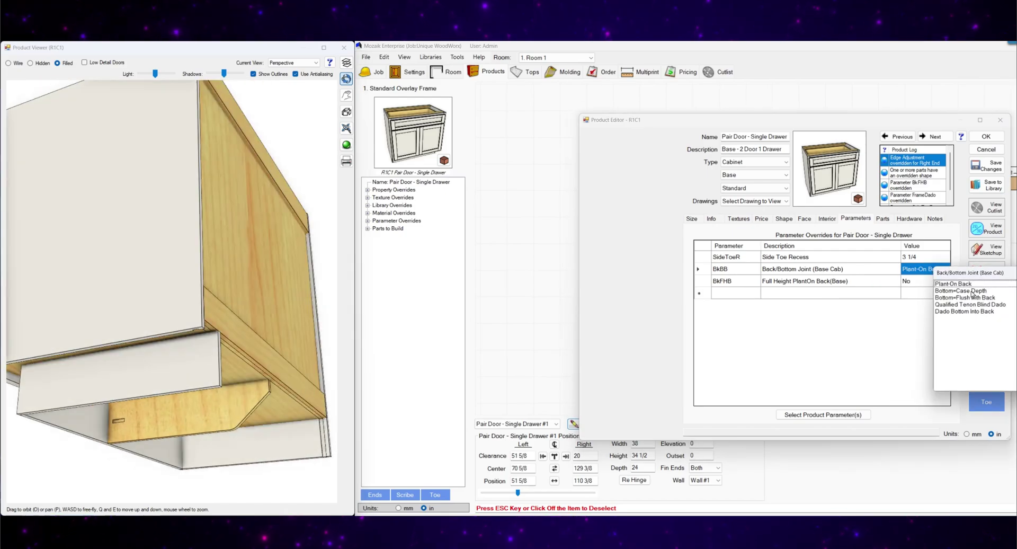
left_click(973, 291)
left_click_drag(207, 370, 243, 364)
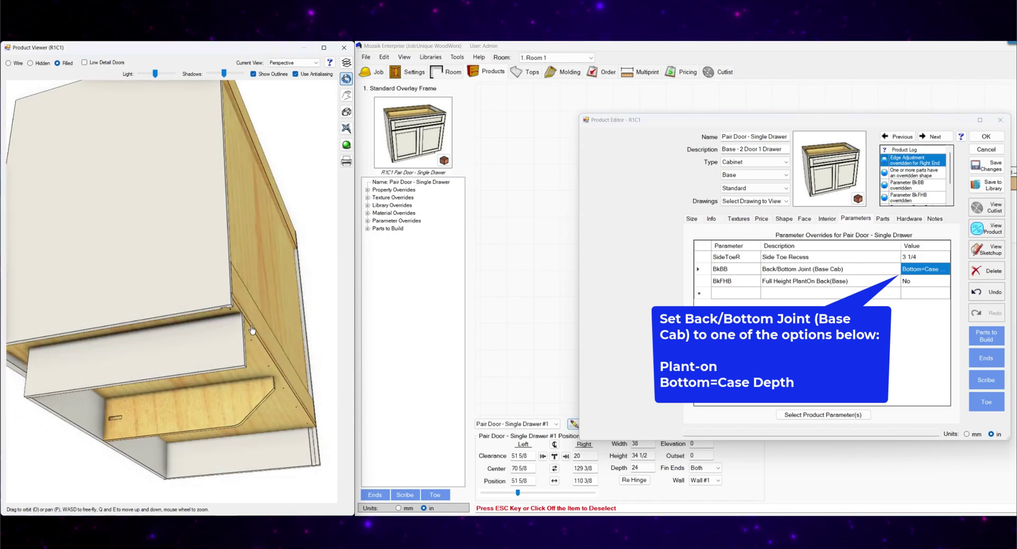
left_click_drag(252, 330, 277, 352)
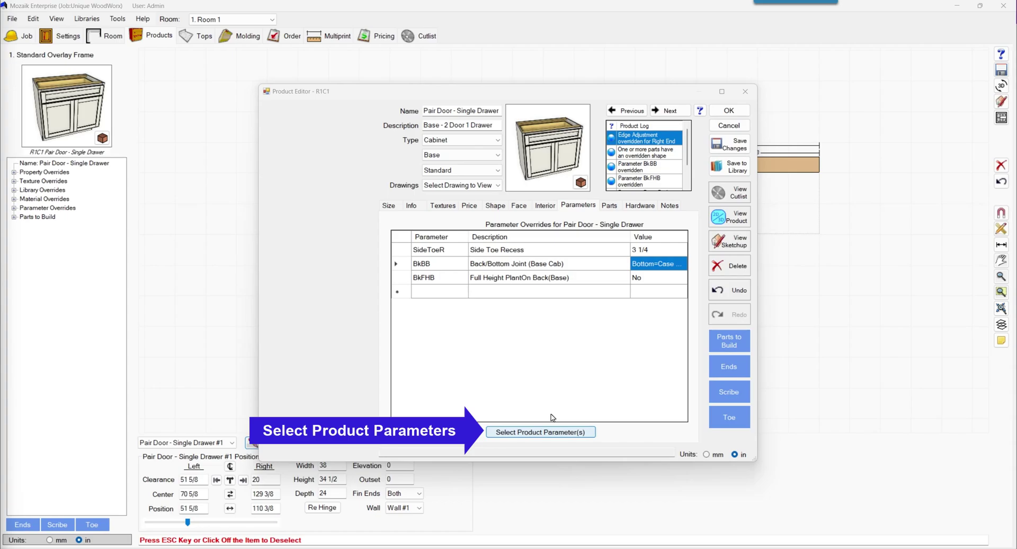
Add a ToeDado override from the Toe category with value 0, then view the underside.
left_click(551, 432)
left_click(376, 133)
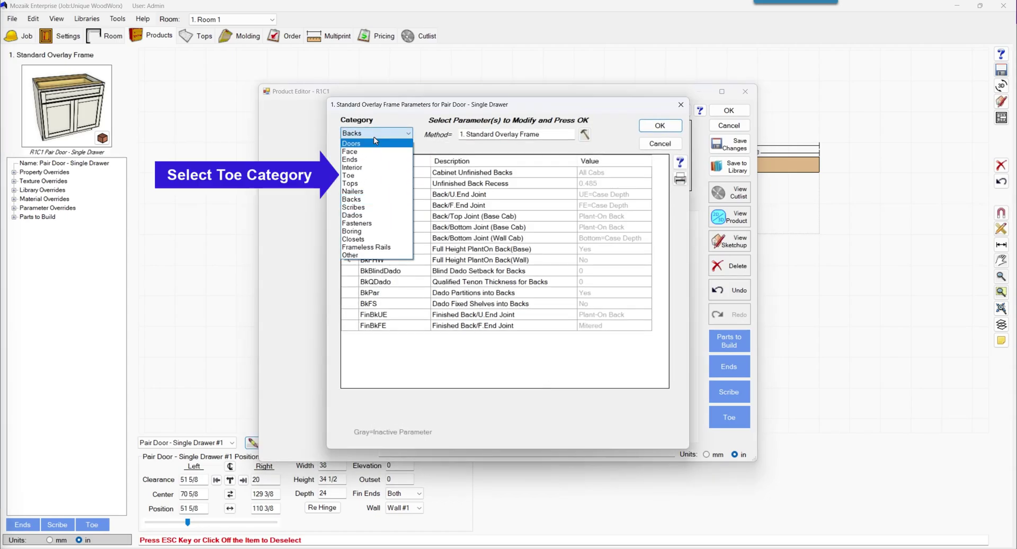
left_click(350, 176)
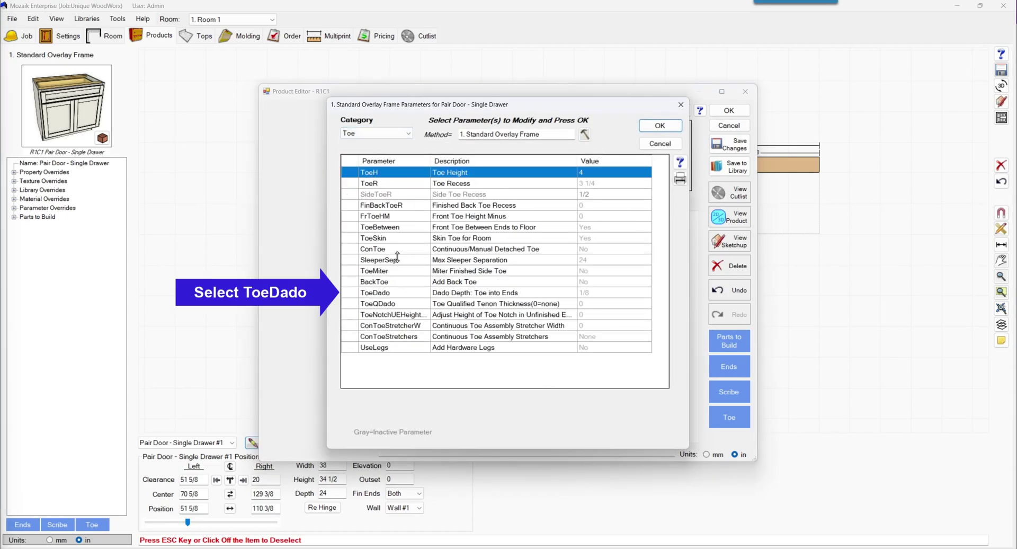
left_click(409, 293)
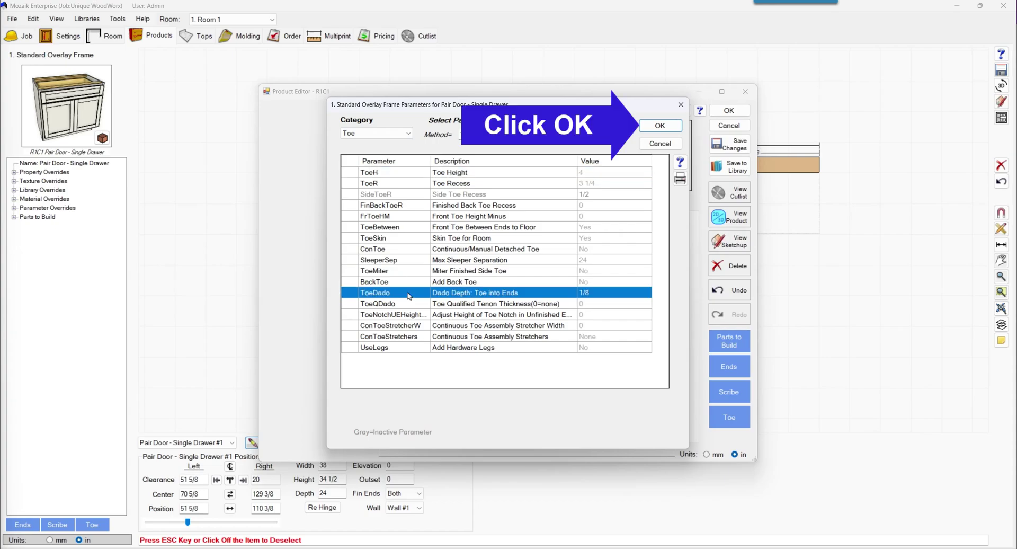
left_click(660, 125)
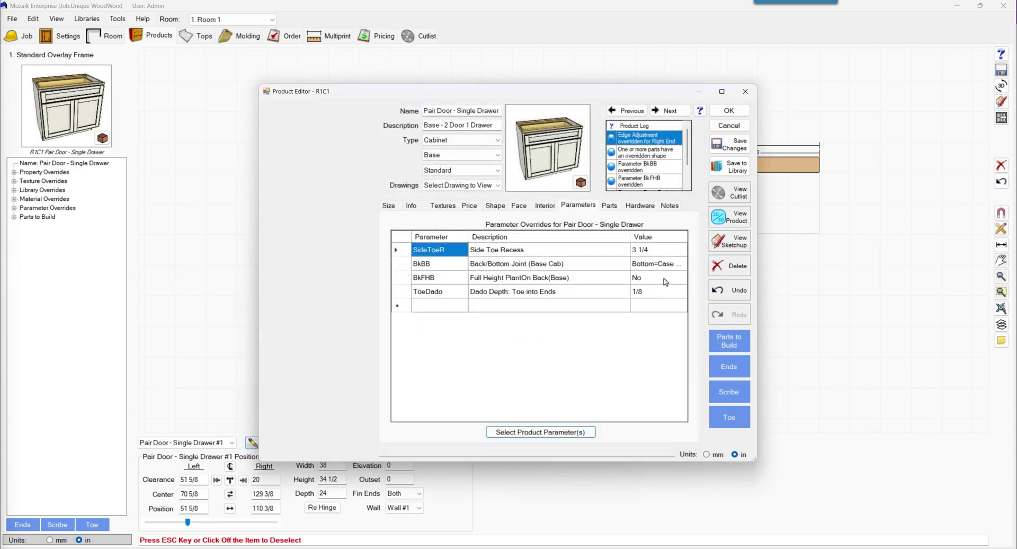
left_click(652, 293)
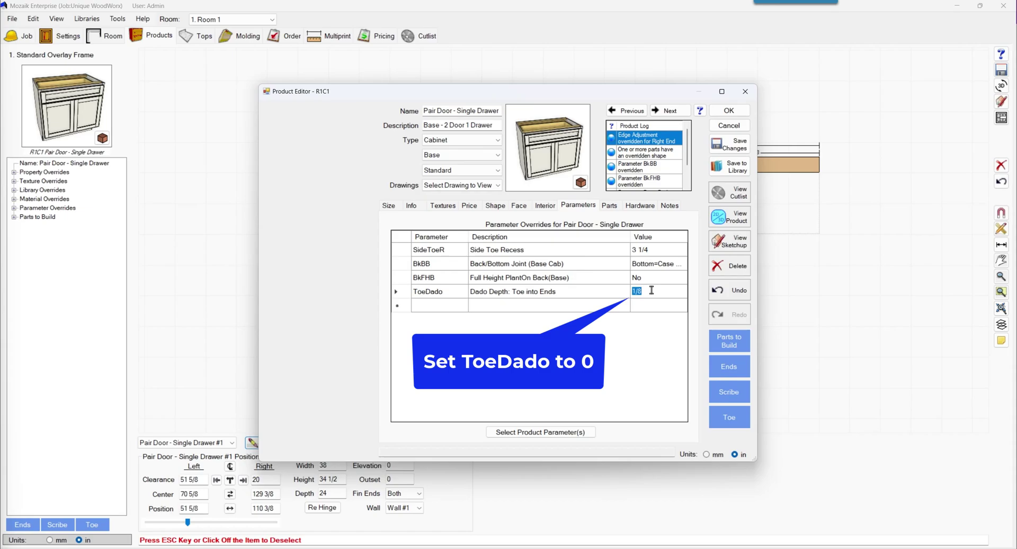
key("Return")
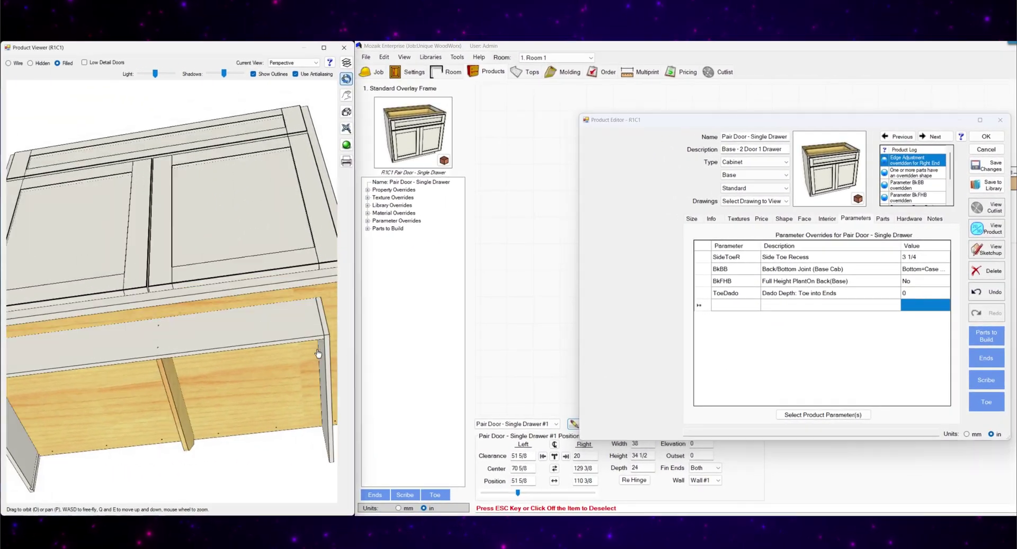
left_click_drag(200, 344, 283, 267)
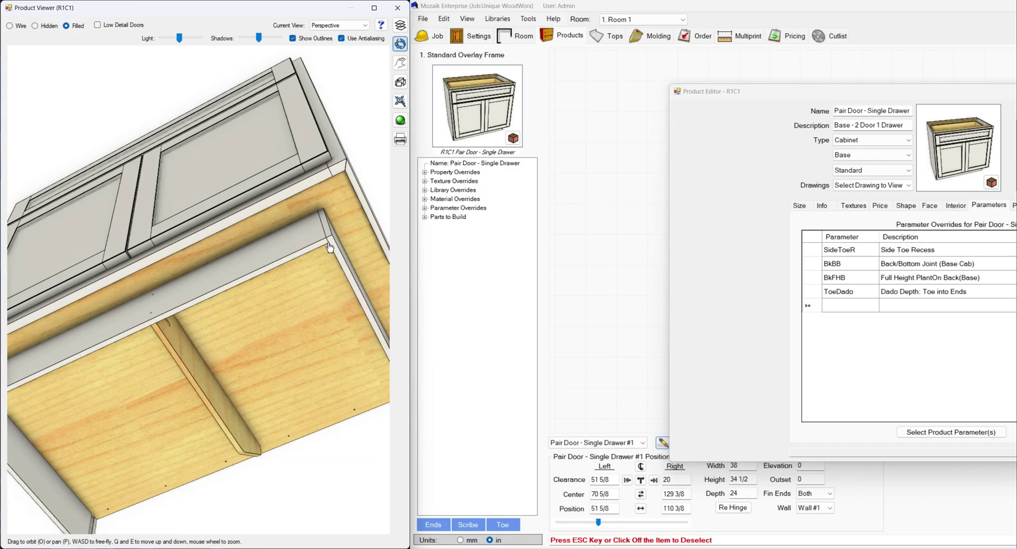
left_click_drag(329, 246, 336, 392)
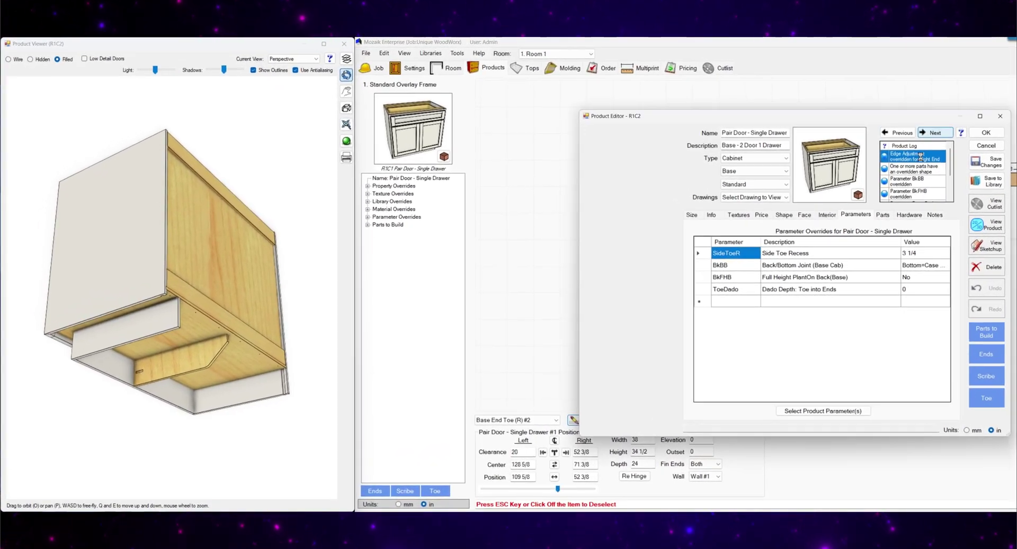
Load the next product, Base End Toe (R), and orbit around its toe kick.
left_click(928, 134)
scroll(159, 344, "up", 5)
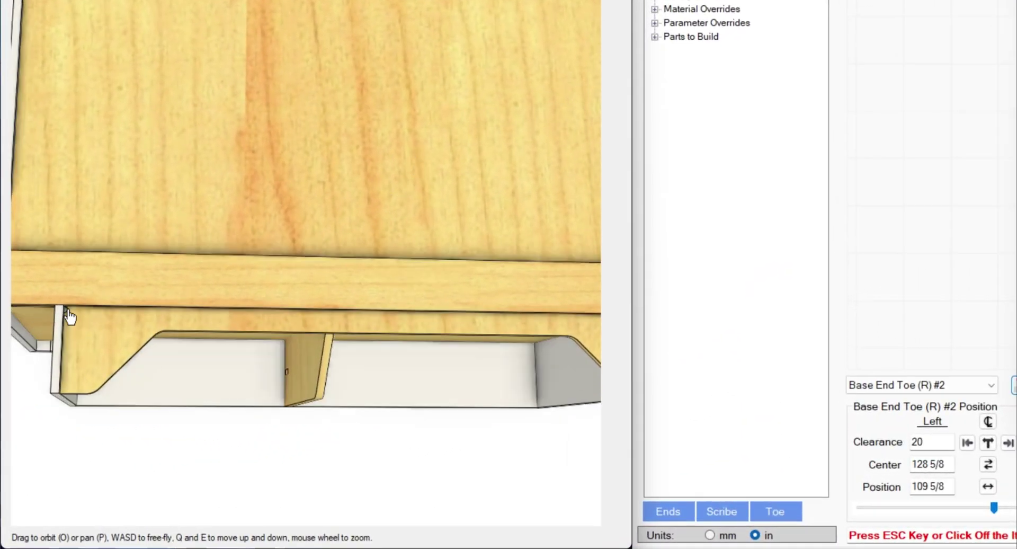
left_click_drag(93, 352, 177, 316)
left_click_drag(256, 244, 403, 318)
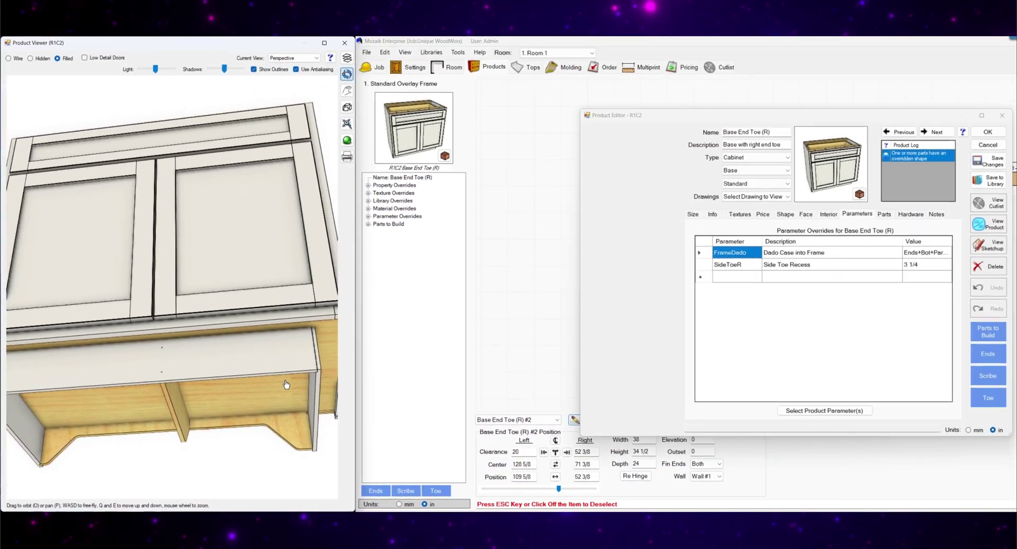
left_click_drag(509, 331, 533, 332)
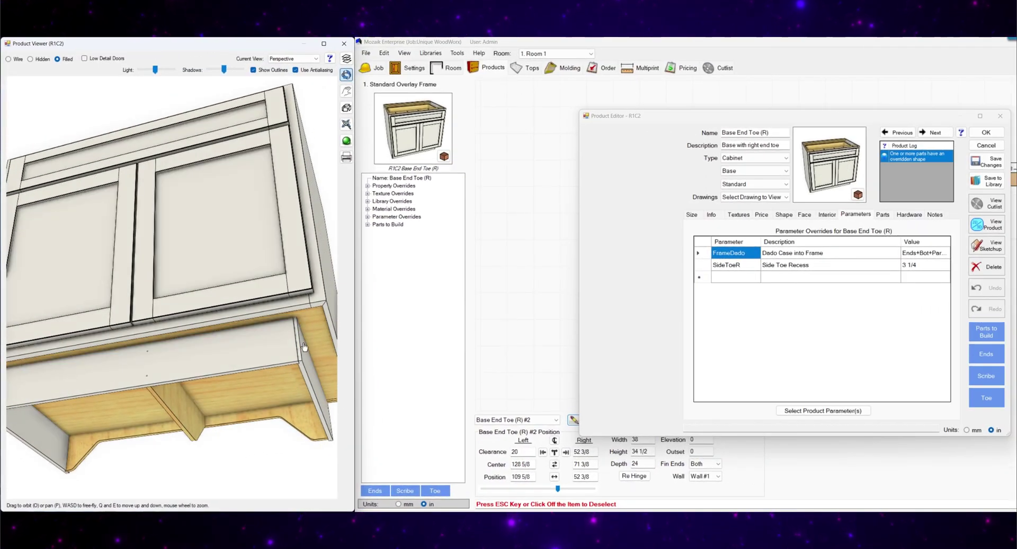
left_click_drag(299, 389, 165, 304)
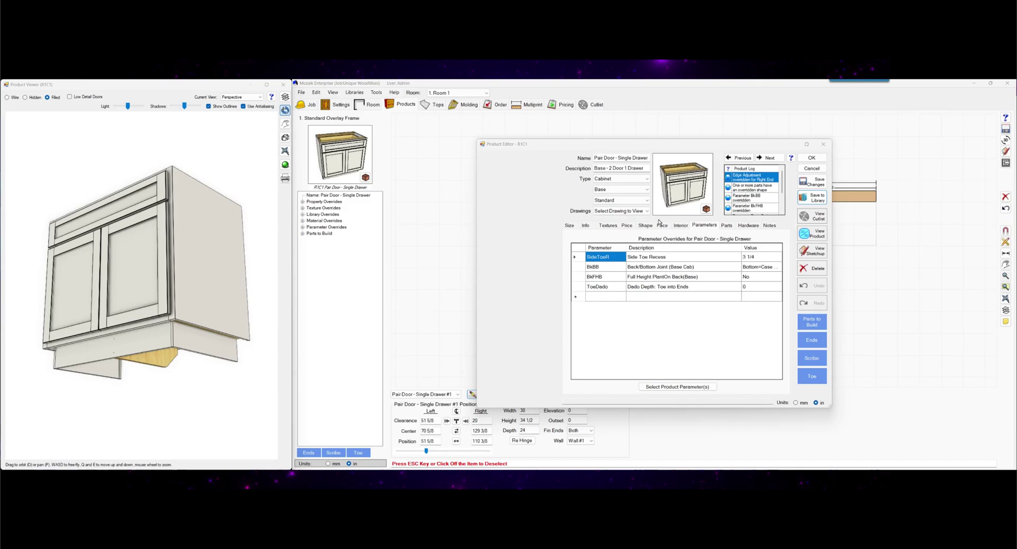
Save the cabinet as new library product 'Base Toe R Demo' and close the Product Editor.
left_click_drag(226, 369, 267, 366)
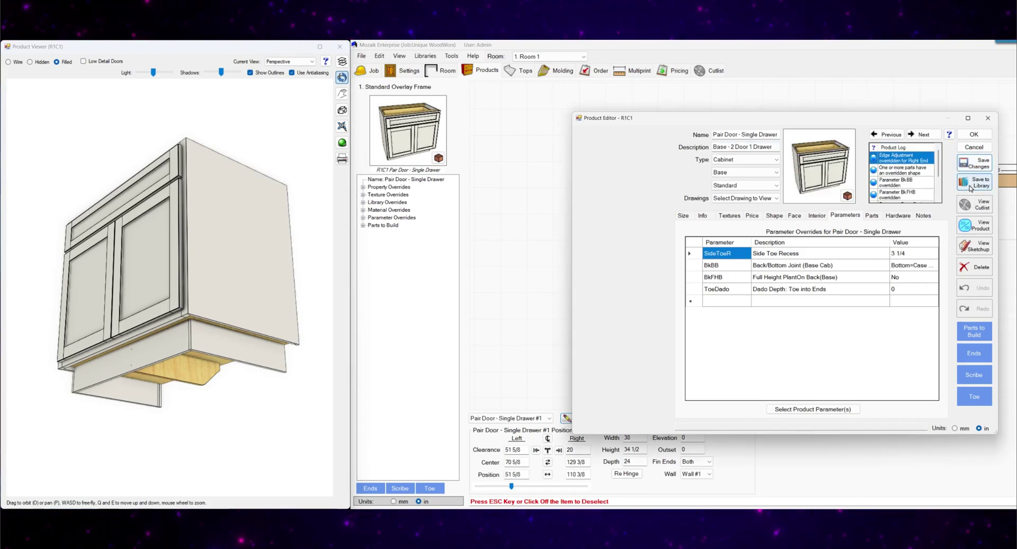
left_click(970, 185)
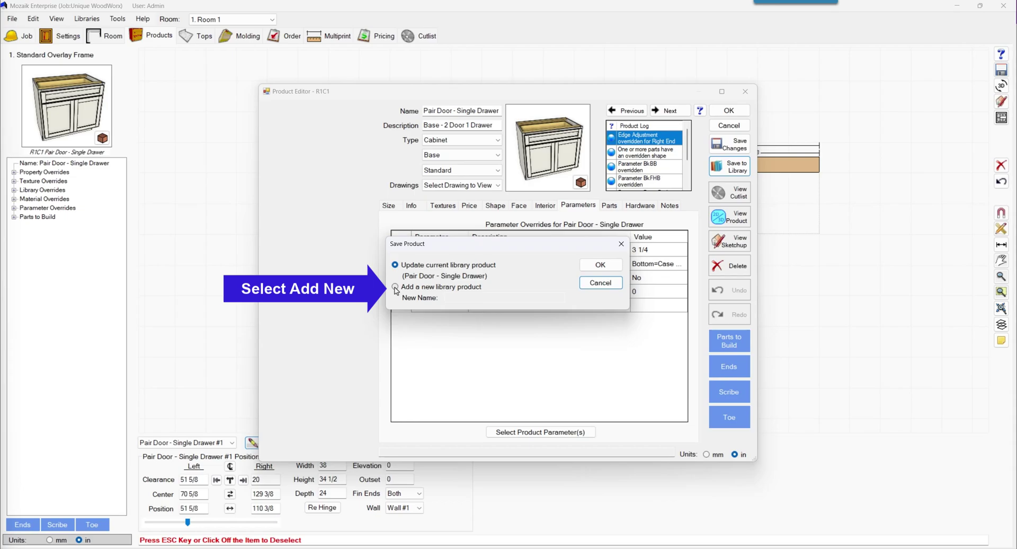
left_click(395, 287)
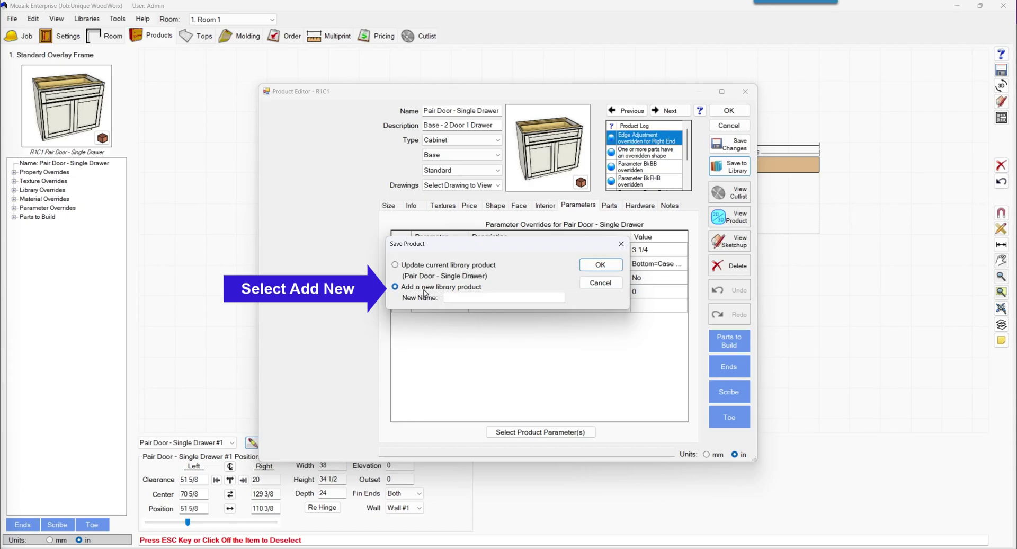
left_click(446, 297)
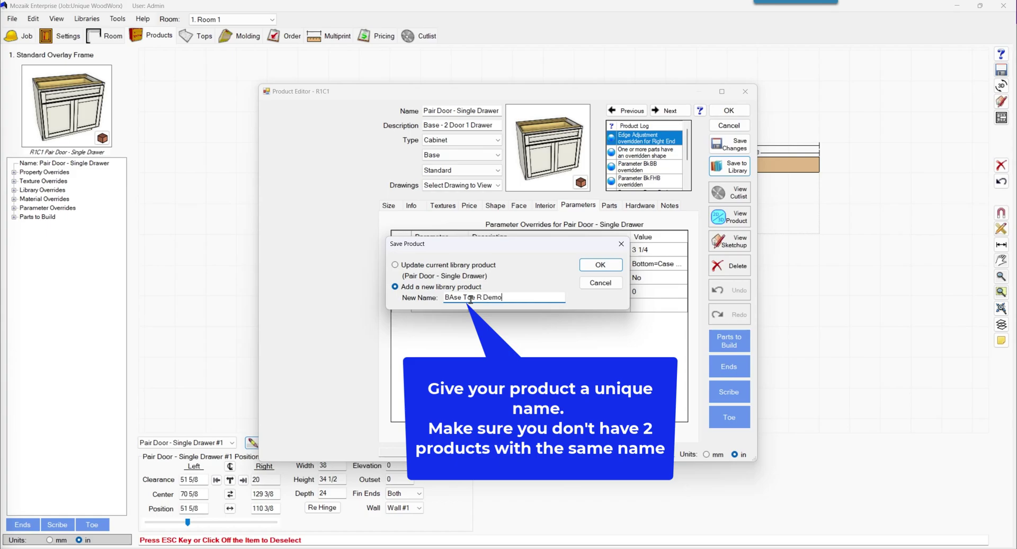
left_click_drag(448, 297, 454, 297)
type("a")
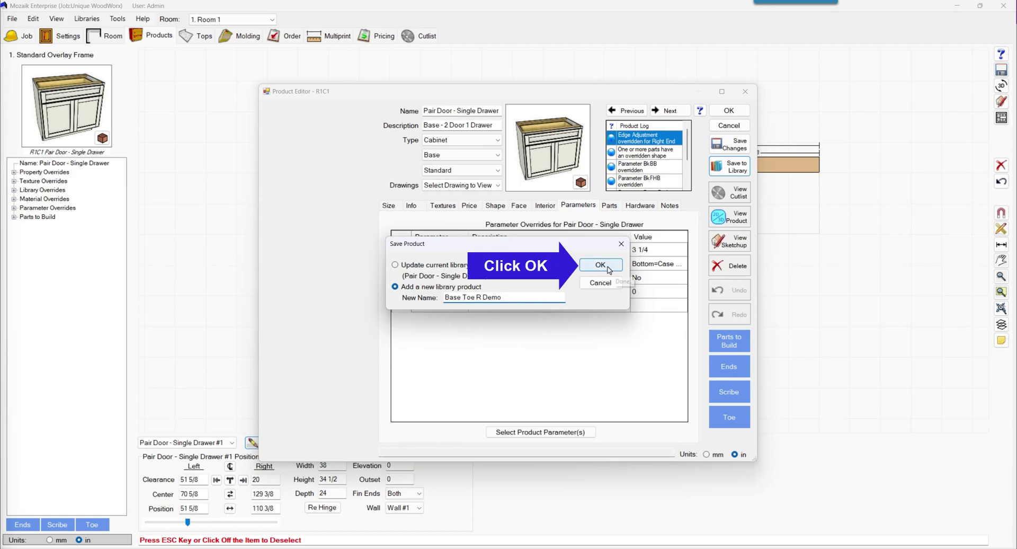
left_click(607, 269)
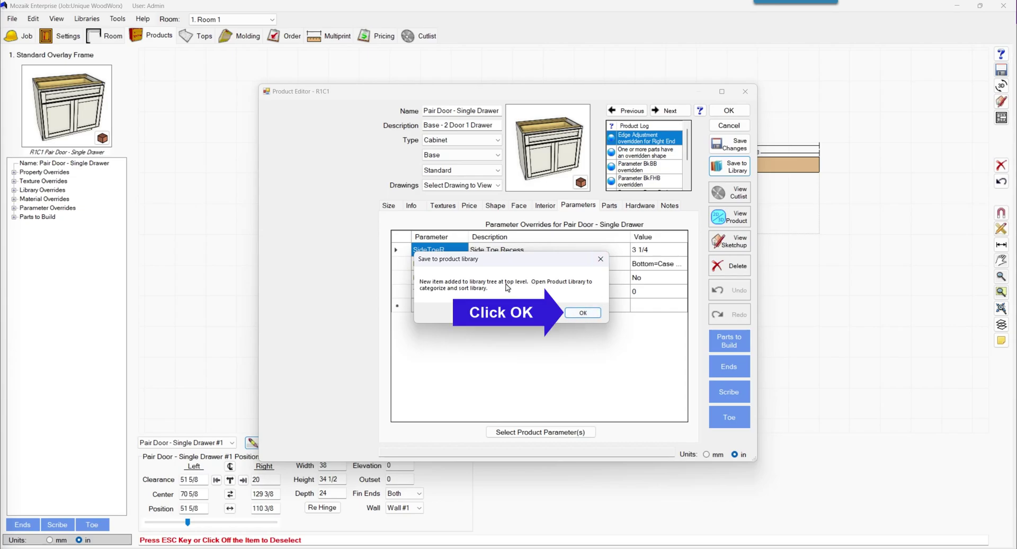
left_click(580, 312)
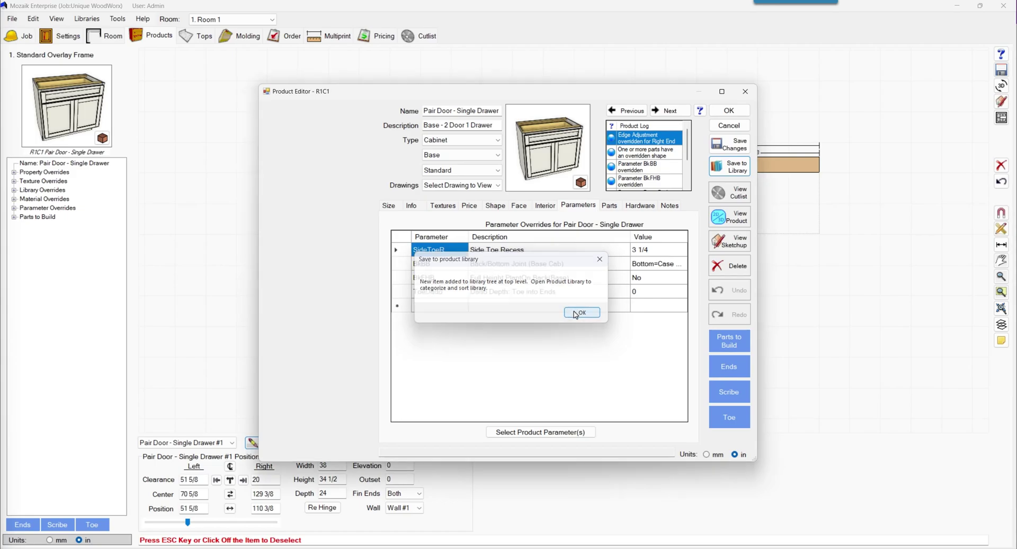
left_click(729, 112)
Deselect the cabinet and select Base Toe R Demo at the bottom of the product library.
left_click(306, 320)
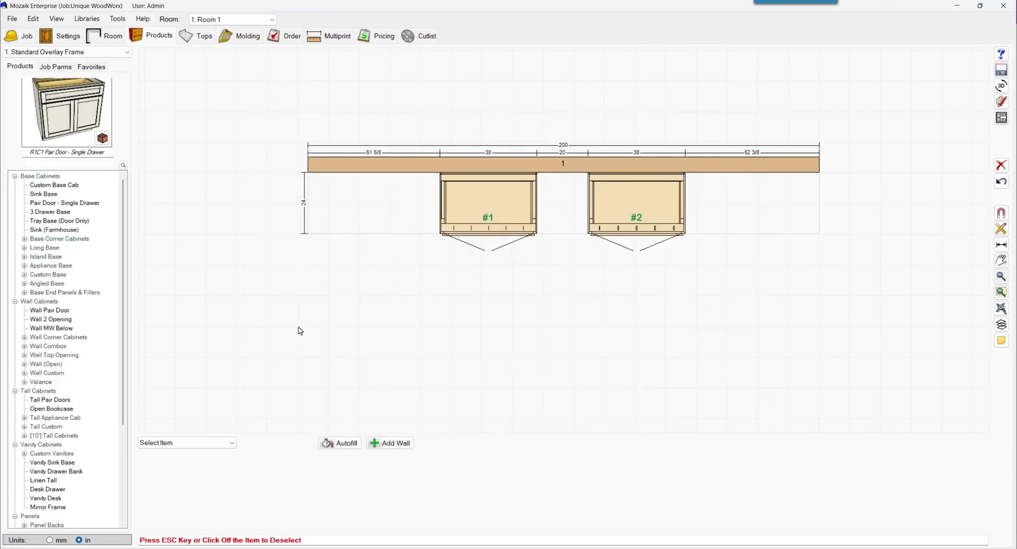
left_click(31, 517)
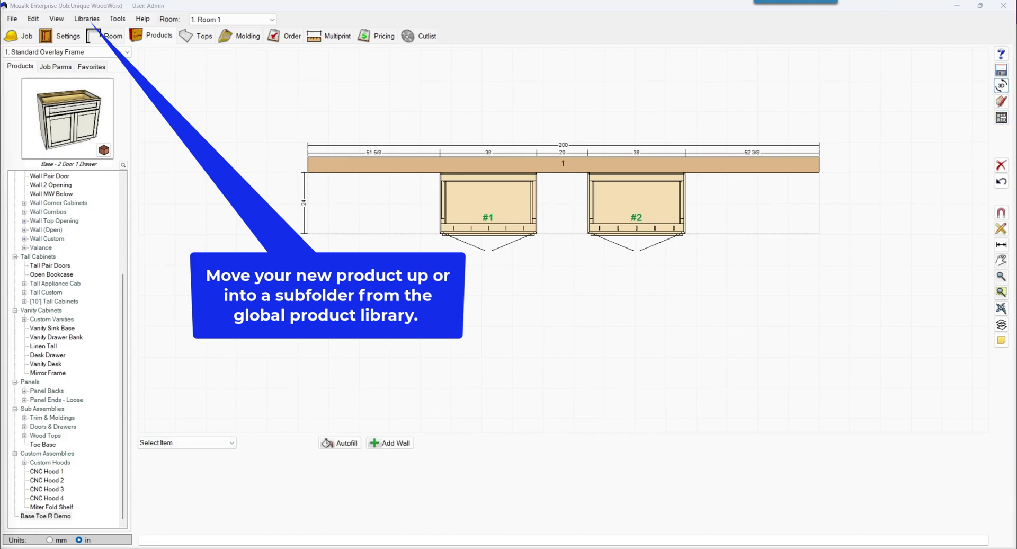
left_click(52, 517)
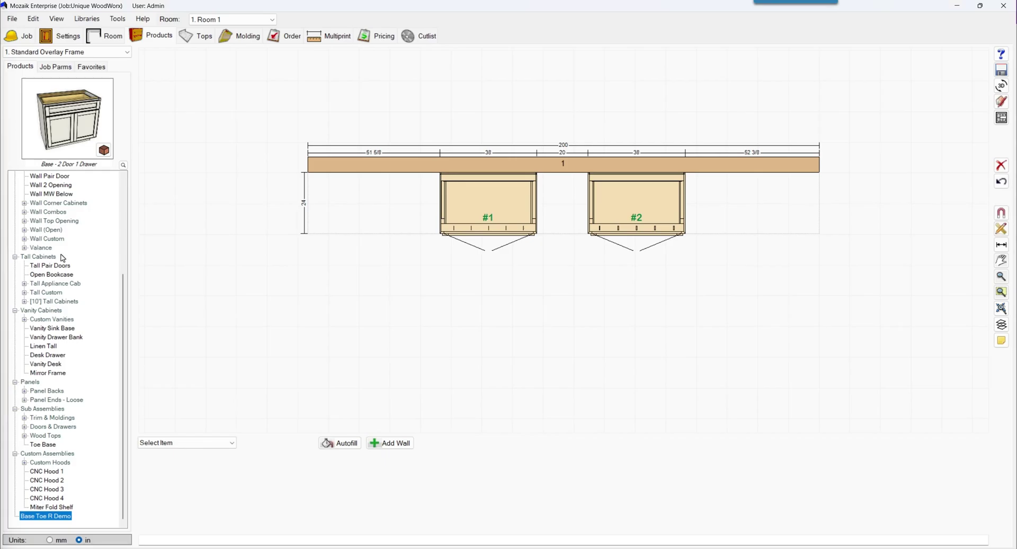